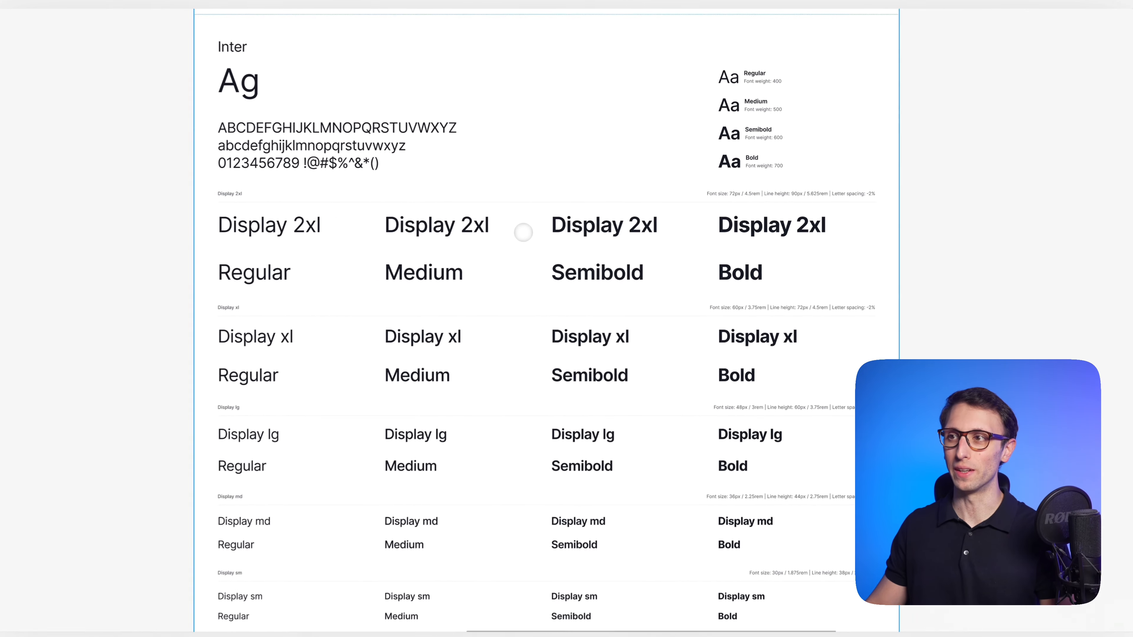
Step: Examine the Inter type scale's Display styles, comparing their Regular, Medium, Semibold and Bold weights, font sizes and line heights
scroll(490, 239, "up", 1)
scroll(490, 238, "down", 2)
scroll(562, 313, "down", 3)
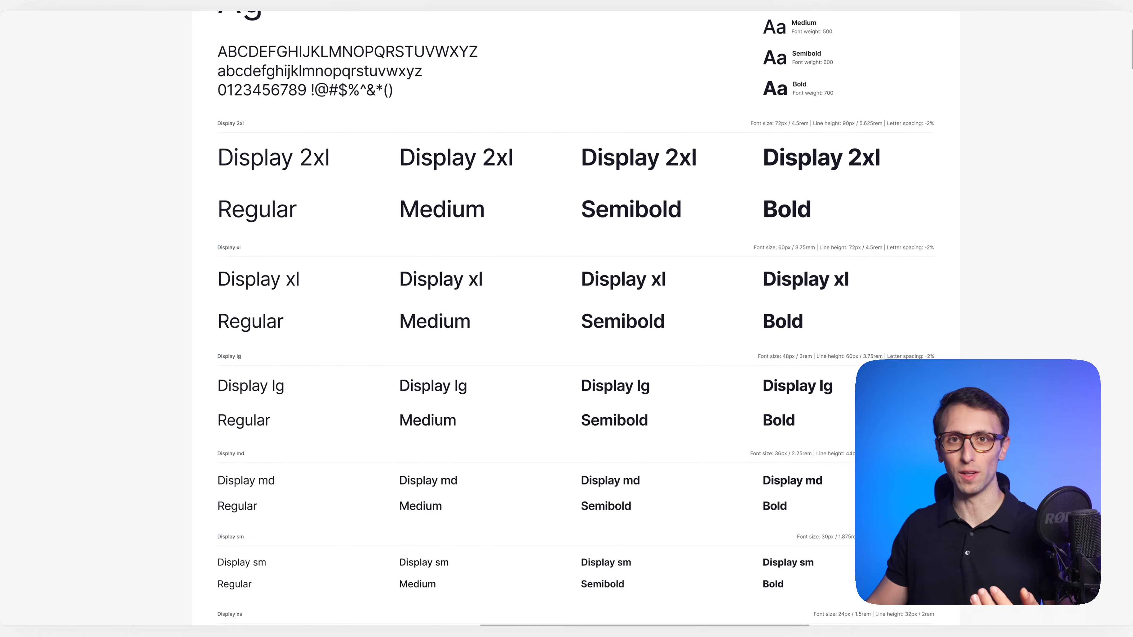
scroll(562, 313, "down", 3)
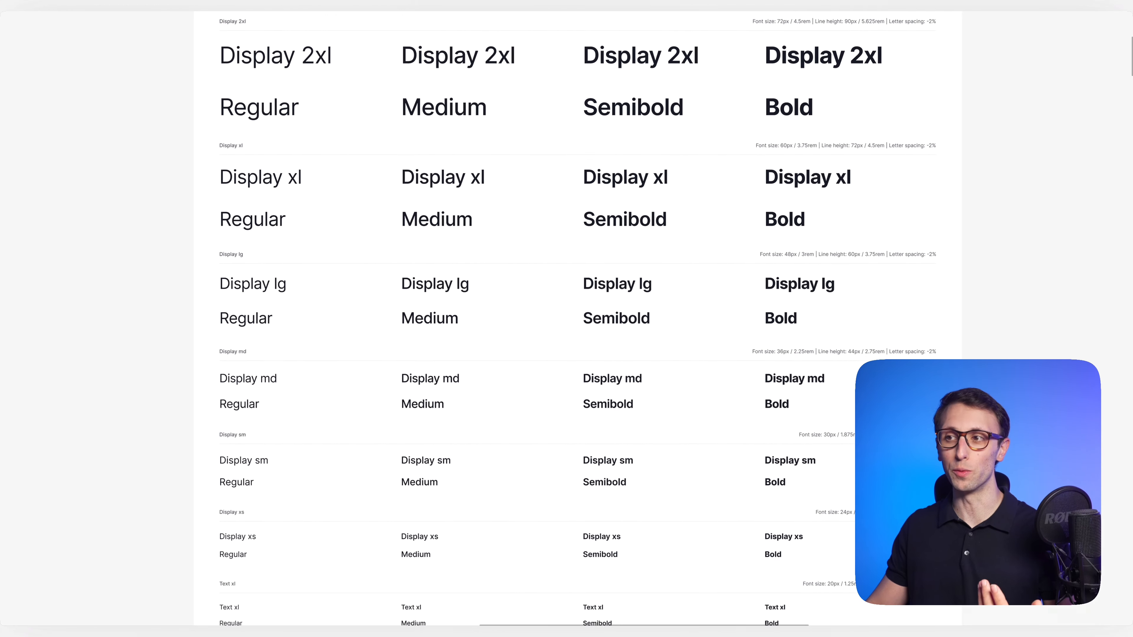
scroll(562, 312, "down", 1)
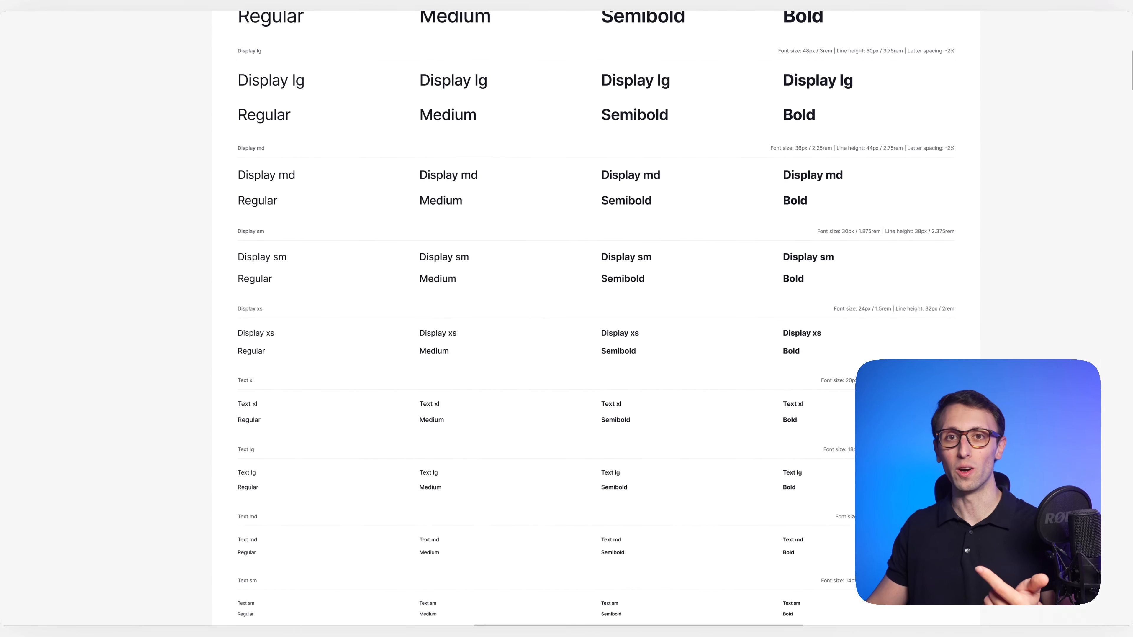
scroll(593, 318, "up", 3)
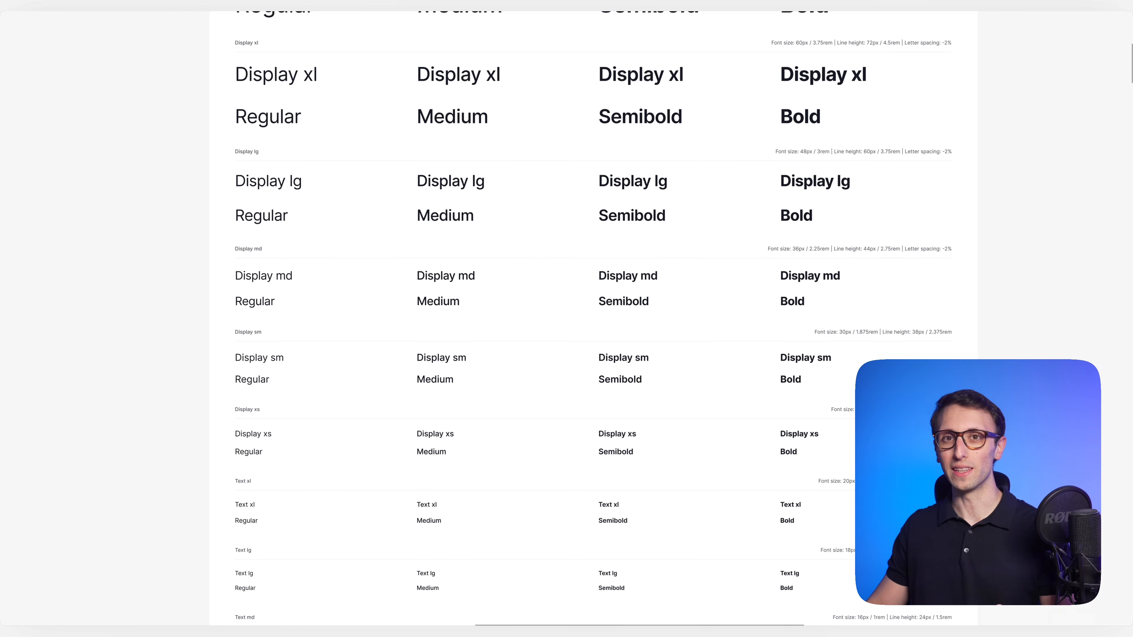
scroll(593, 318, "up", 2)
scroll(594, 318, "up", 1)
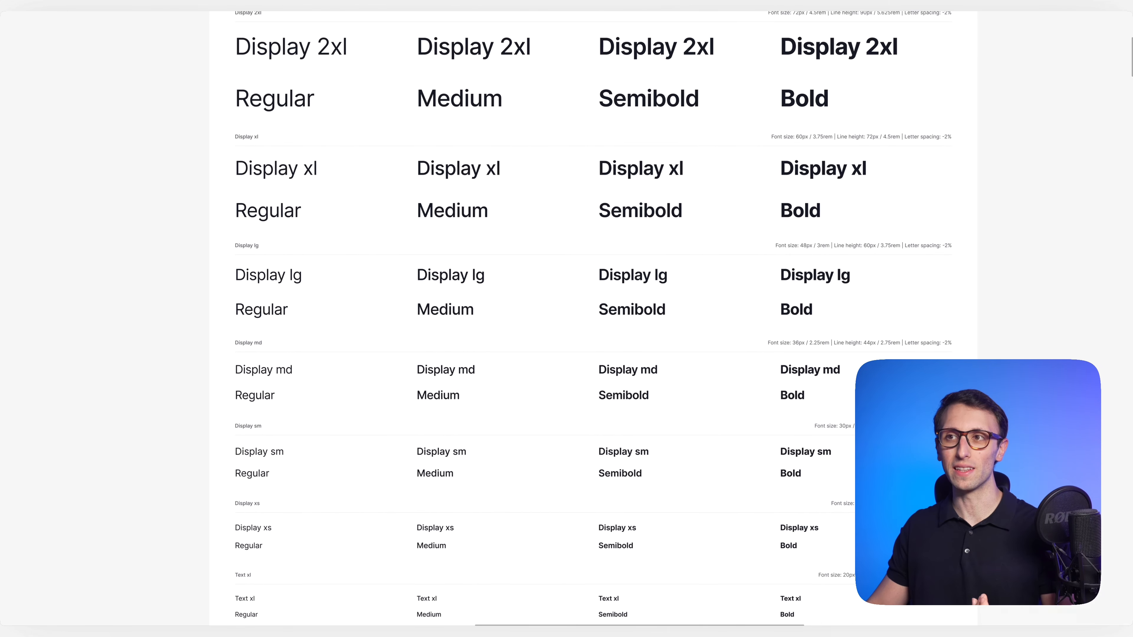
scroll(593, 318, "up", 2)
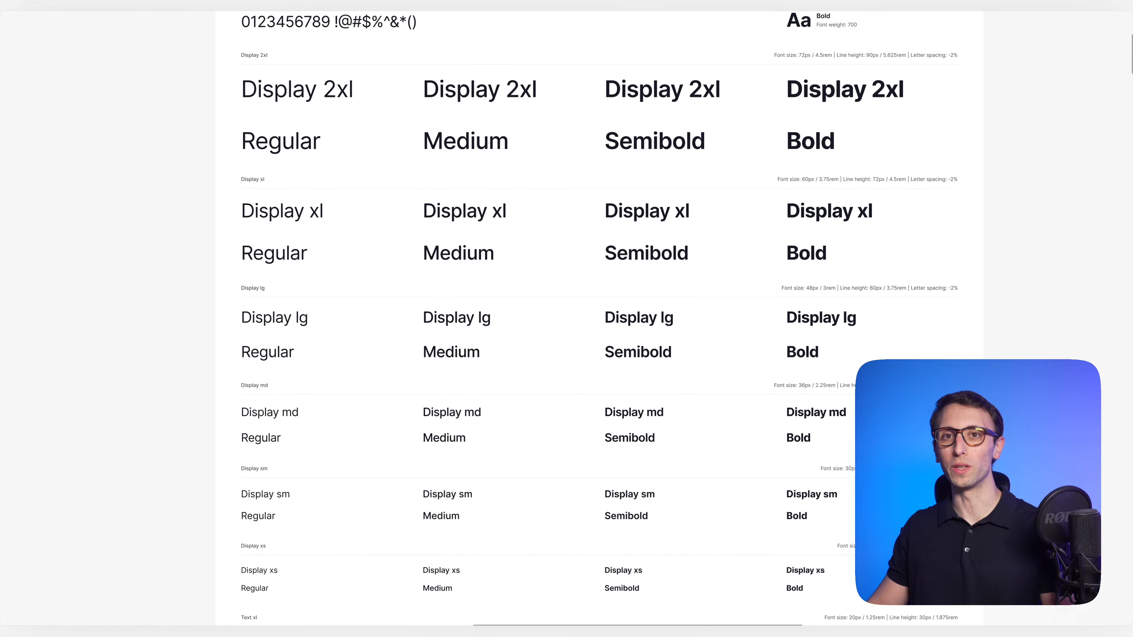
scroll(593, 318, "up", 1)
scroll(594, 318, "down", 1)
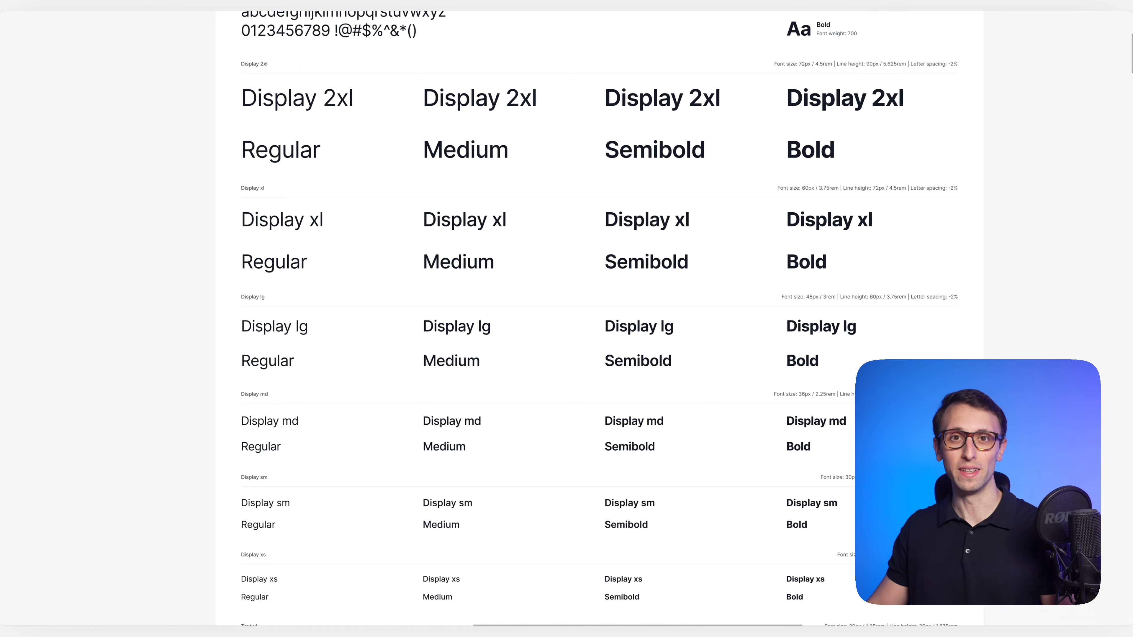
scroll(593, 318, "up", 3)
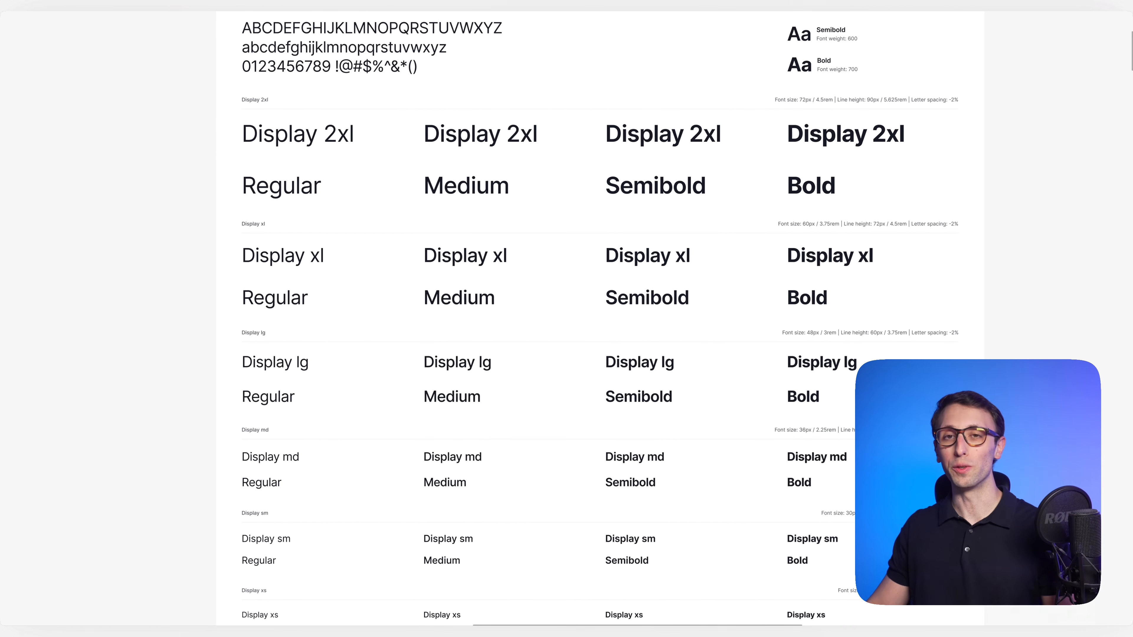
scroll(593, 318, "up", 1)
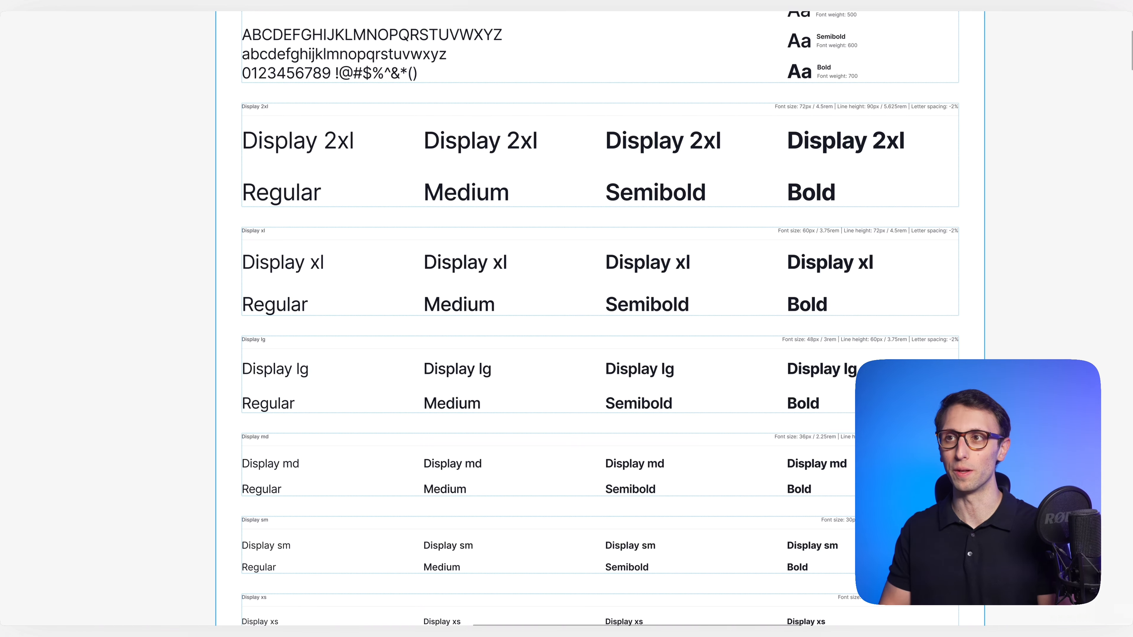
Step: Review the Typography page from its header through the Display and Text styles down to Text xs
scroll(383, 145, "up", 5)
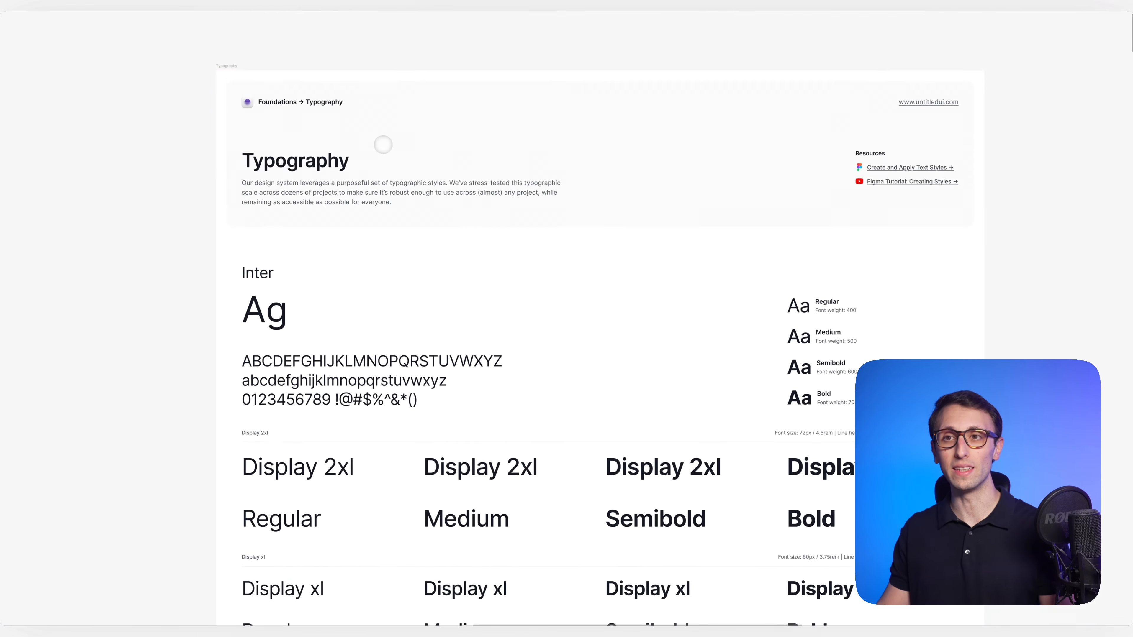
scroll(382, 144, "down", 1)
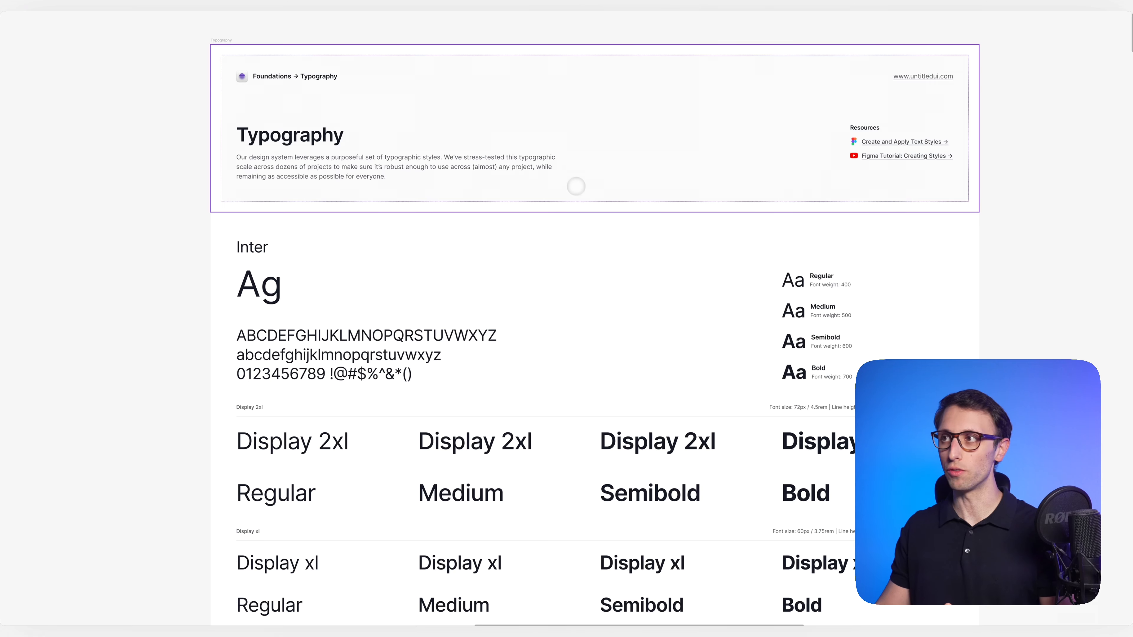
scroll(572, 193, "down", 5)
scroll(572, 192, "down", 4)
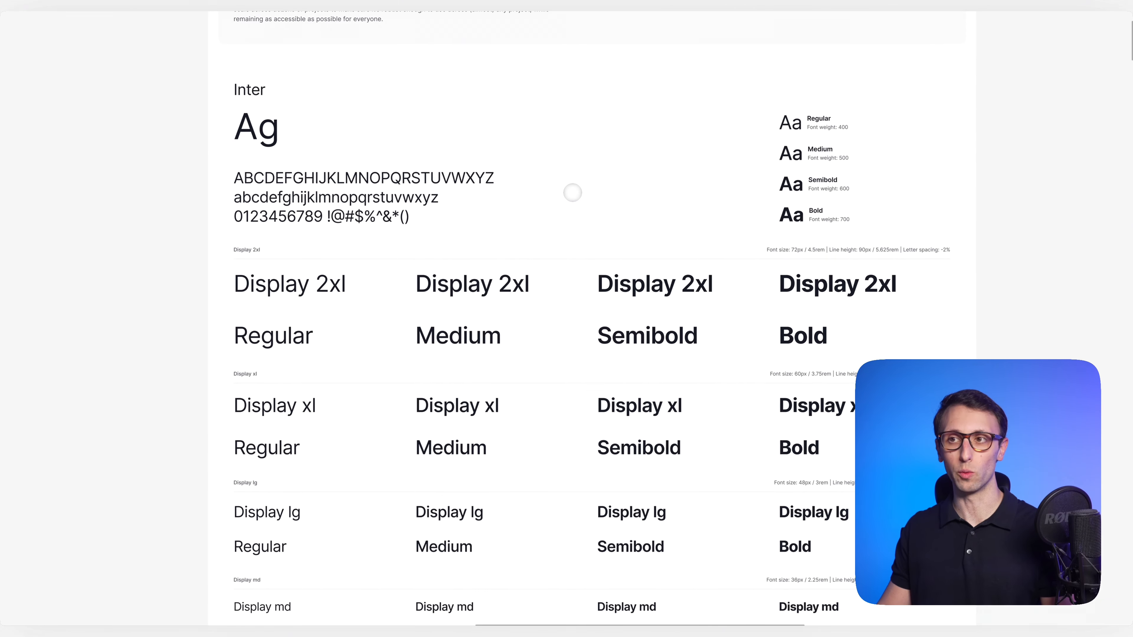
scroll(573, 192, "down", 3)
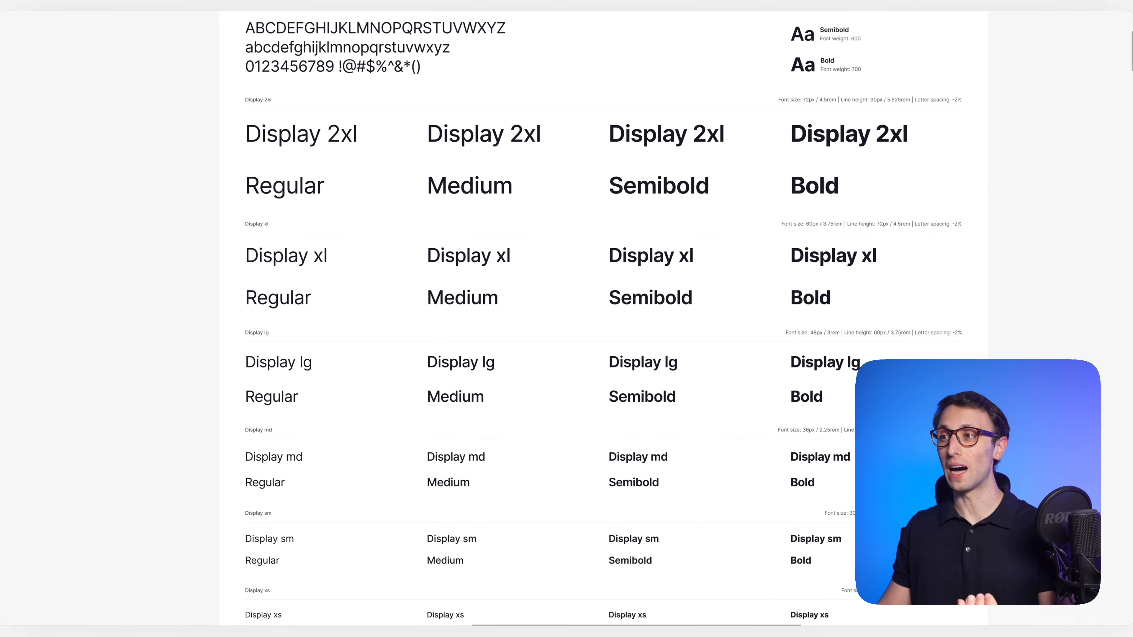
scroll(573, 193, "down", 6)
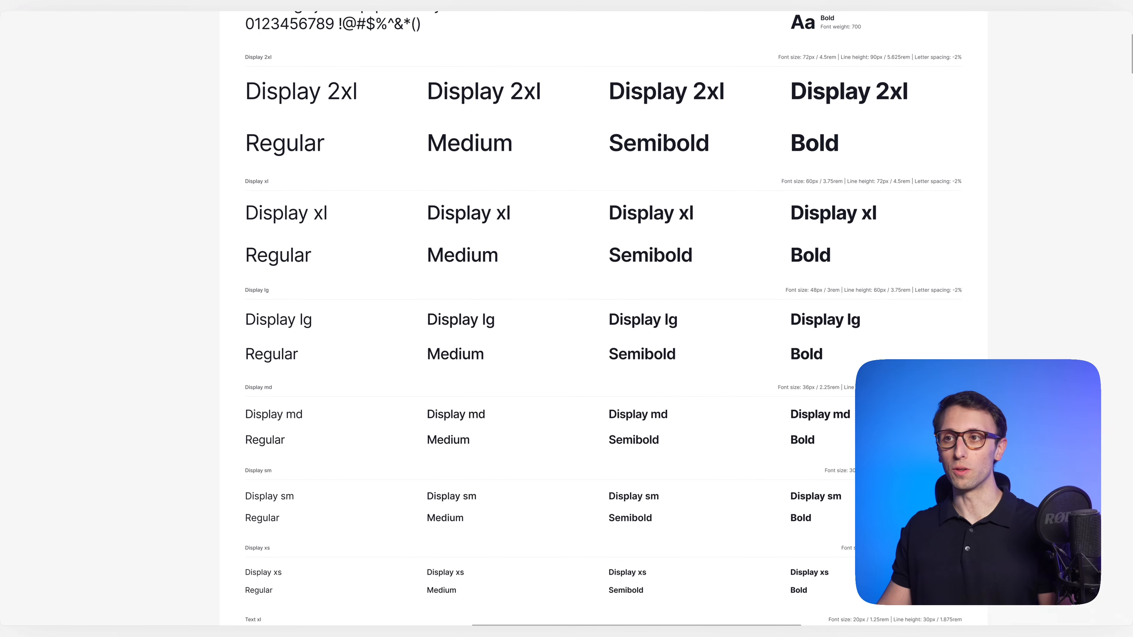
scroll(573, 193, "down", 4)
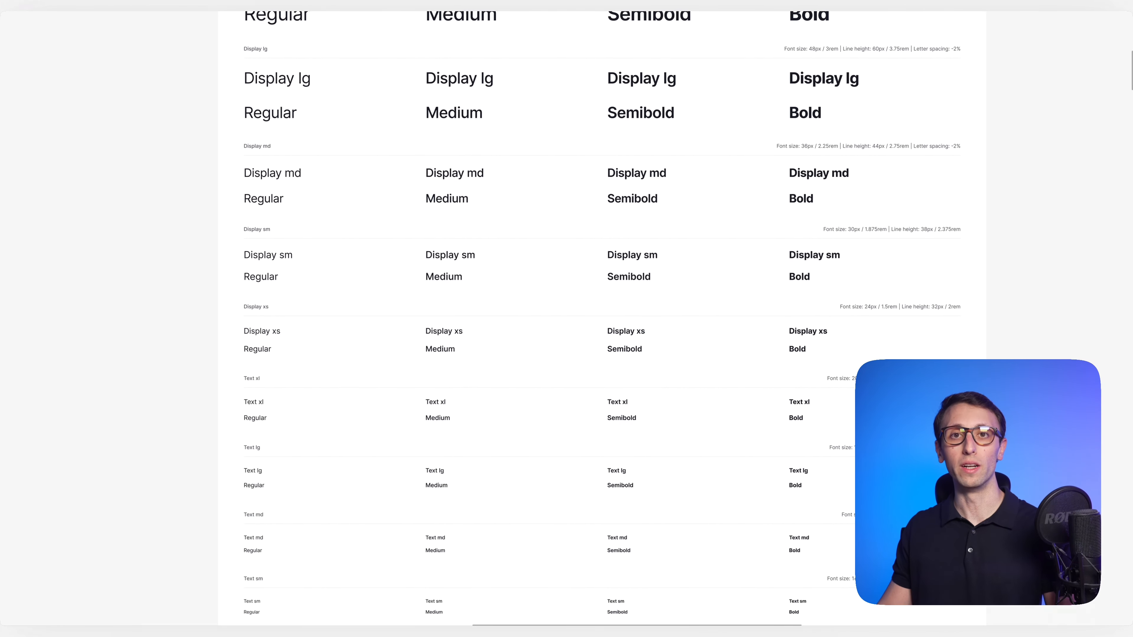
scroll(573, 193, "down", 3)
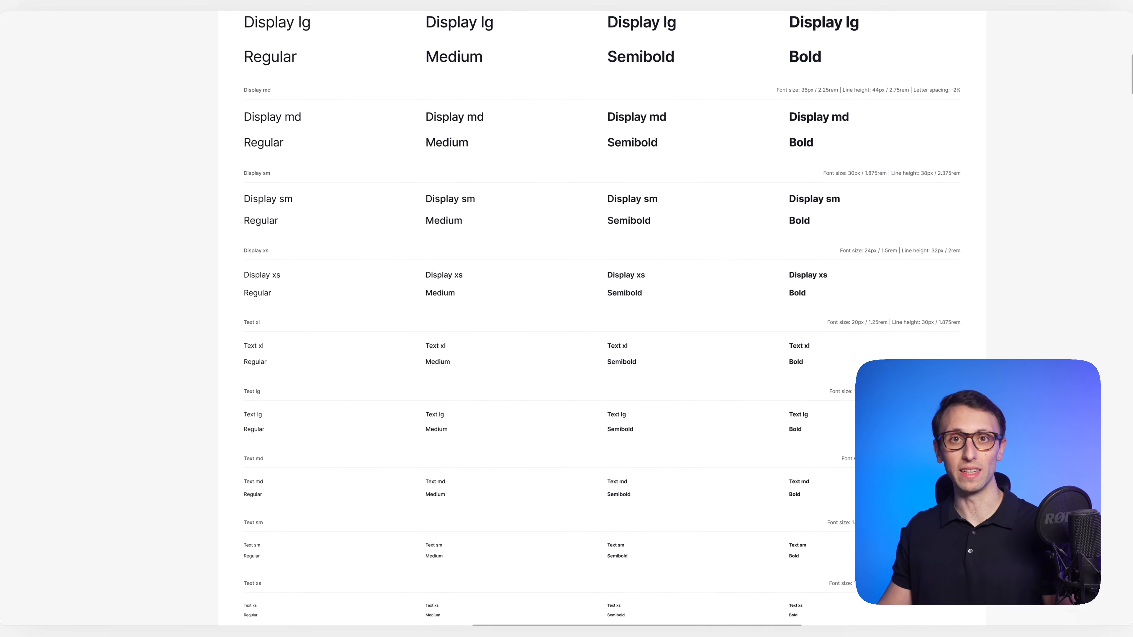
scroll(573, 192, "down", 2)
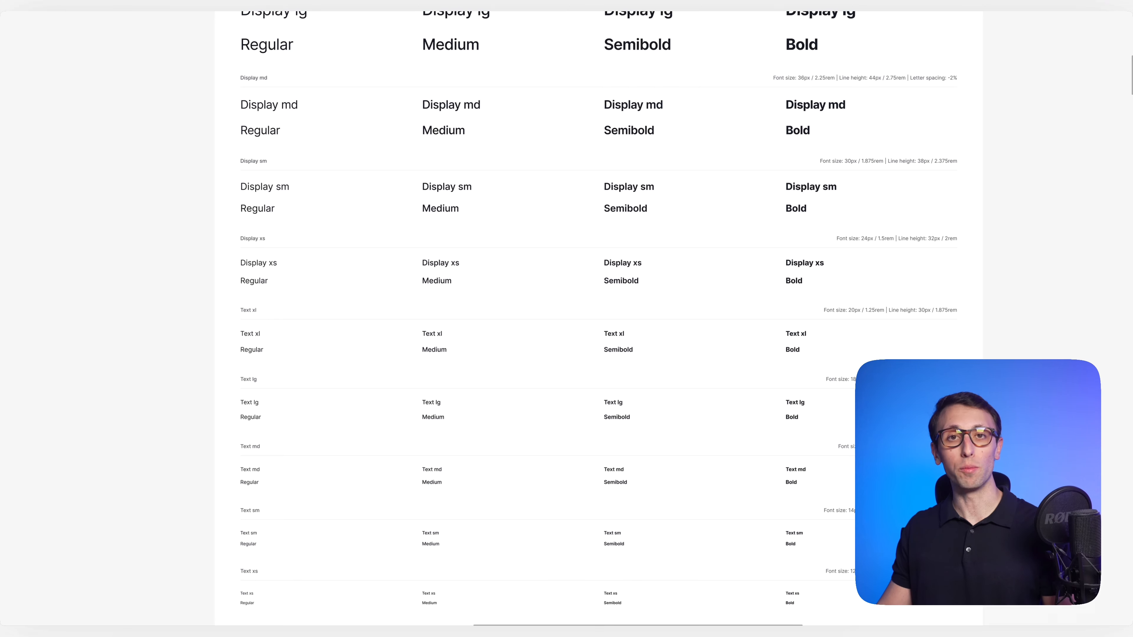
scroll(573, 313, "up", 3)
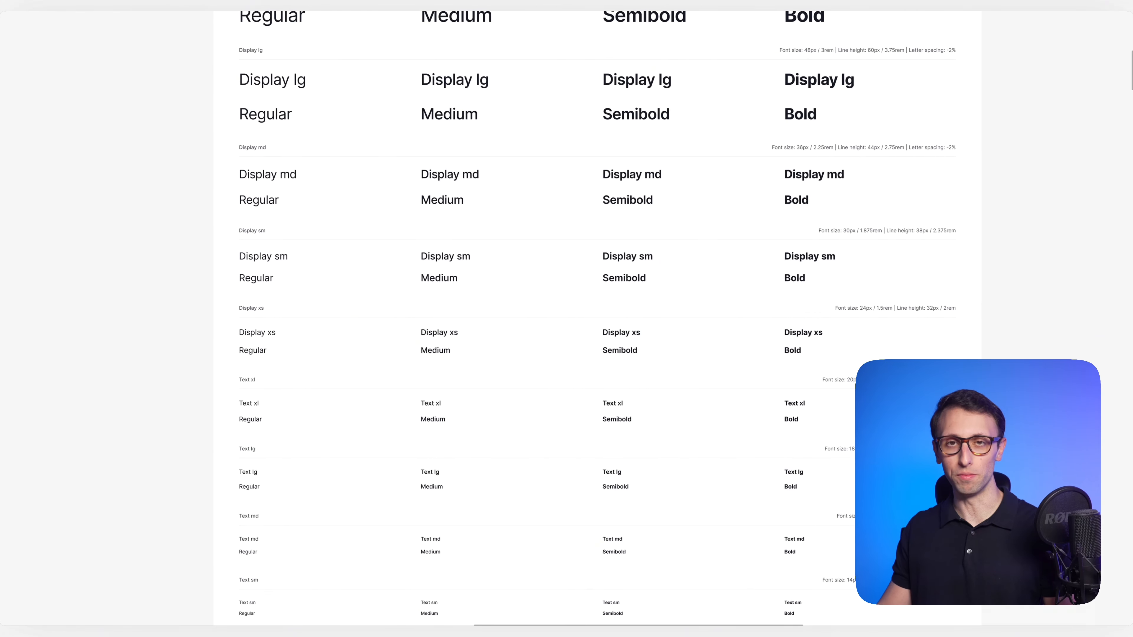
scroll(573, 313, "up", 8)
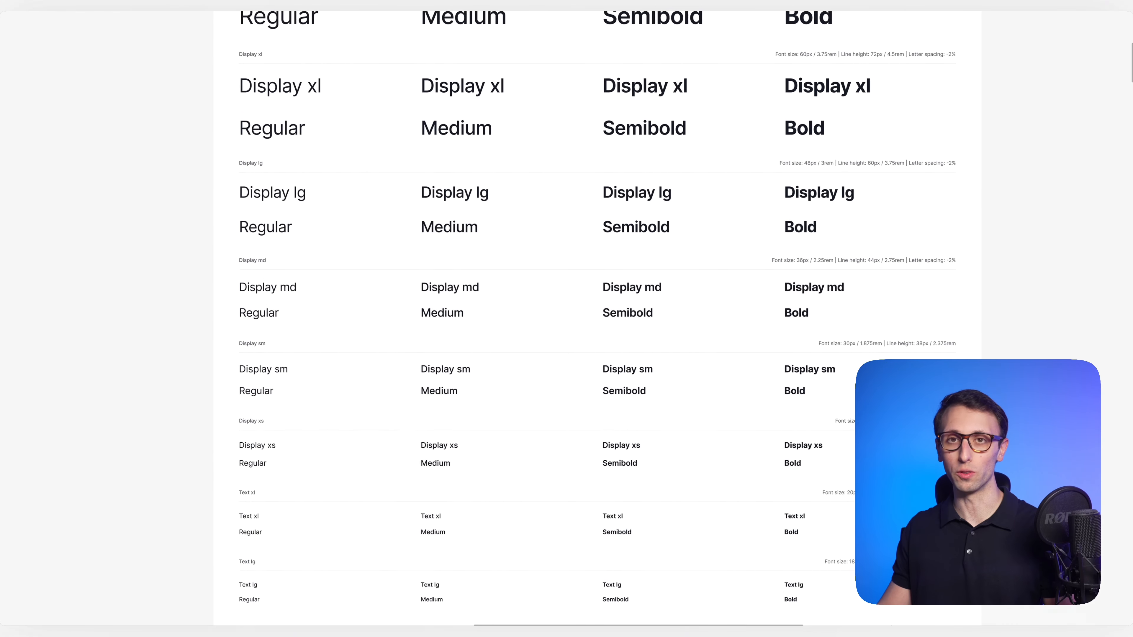
scroll(573, 313, "up", 4)
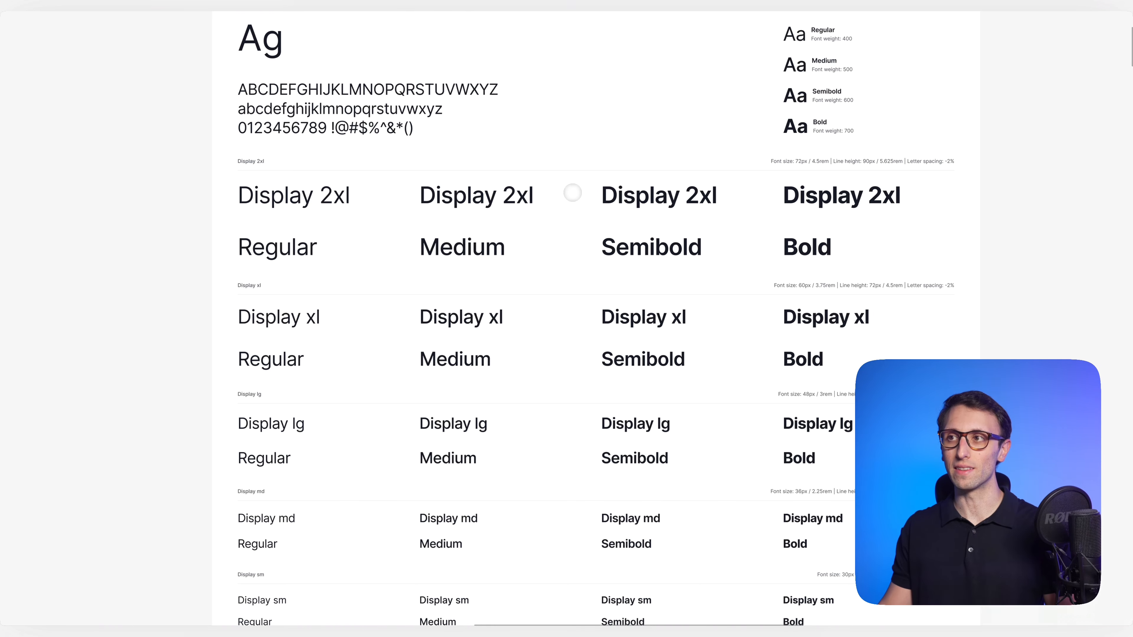
Step: Compare the Display 2xl to Display xs styles with the Text xl to Text xs styles down to the page footer
scroll(568, 161, "down", 3)
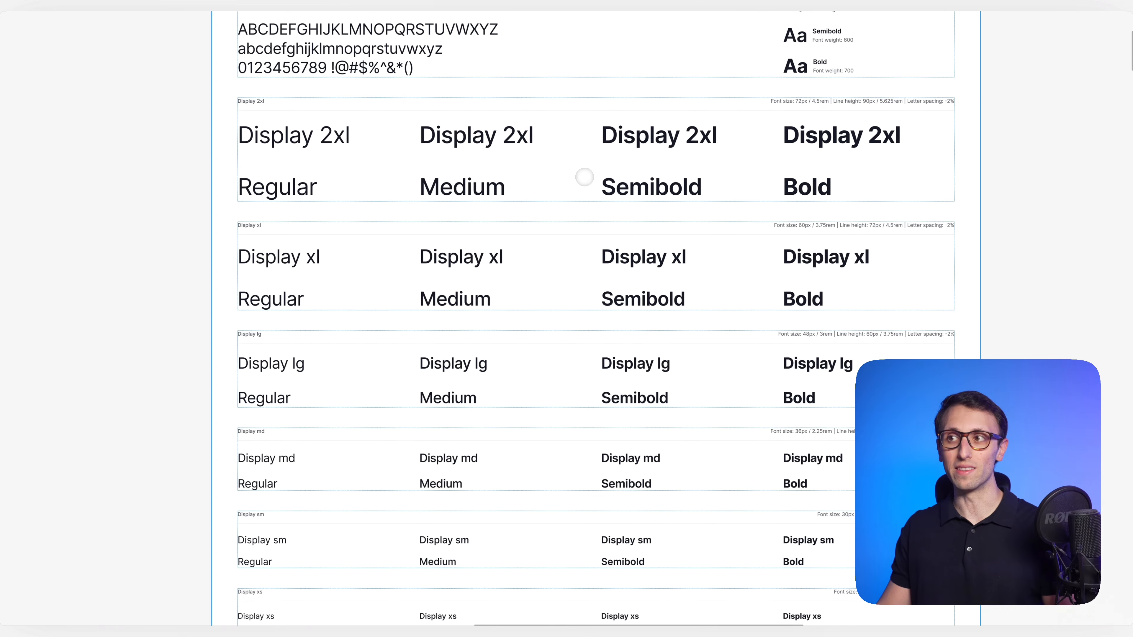
scroll(596, 318, "down", 10)
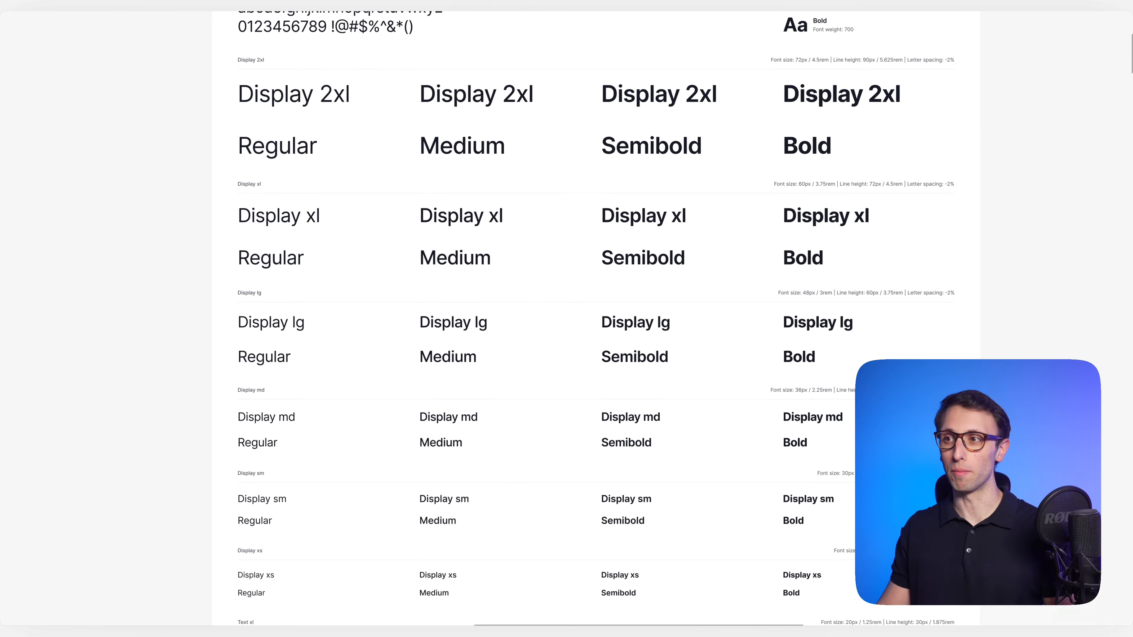
scroll(596, 319, "down", 1)
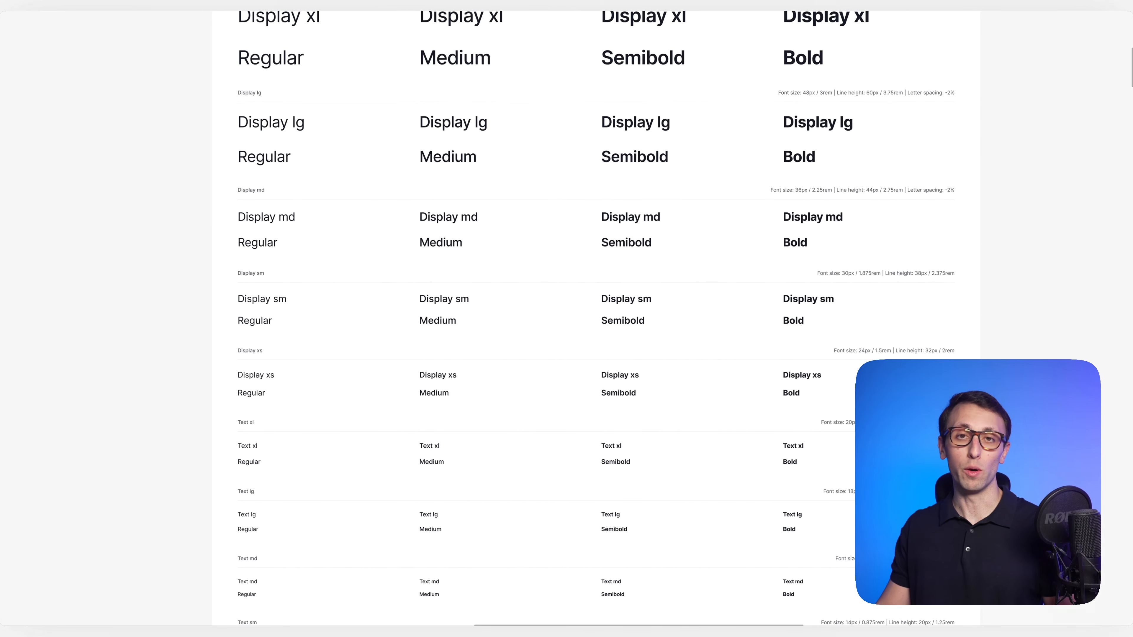
scroll(596, 319, "down", 4)
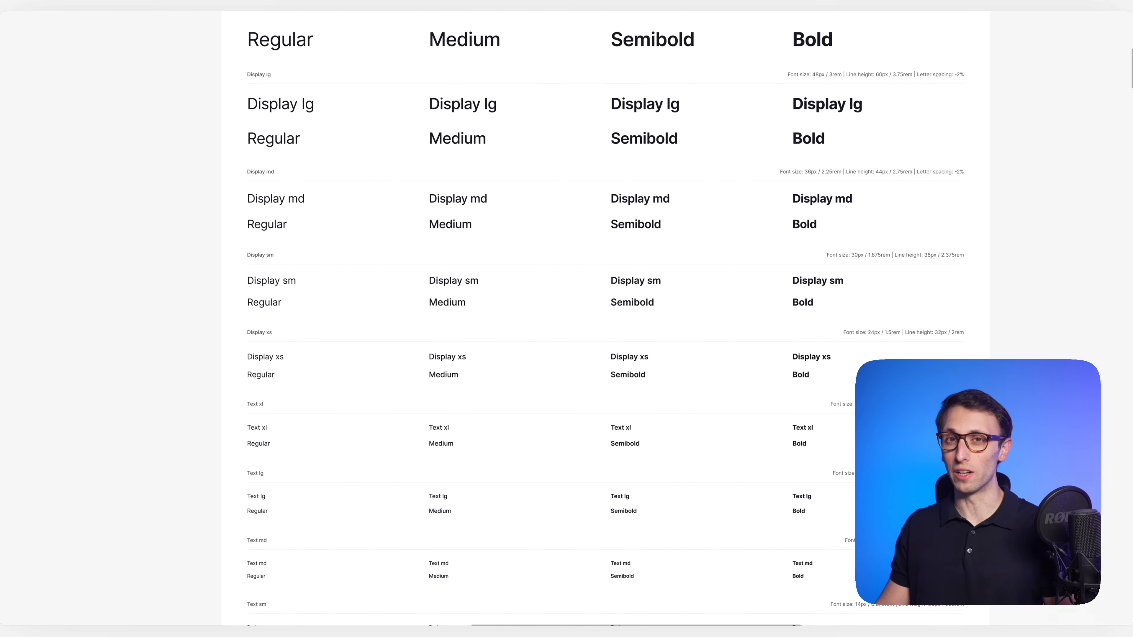
scroll(597, 319, "down", 3)
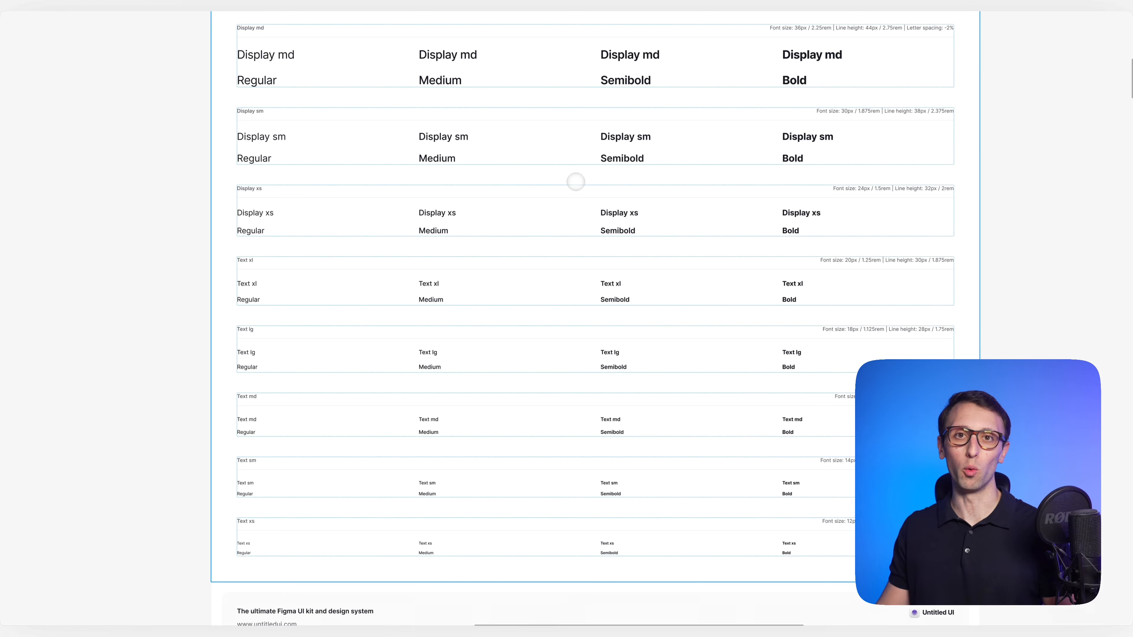
scroll(585, 177, "up", 3)
scroll(575, 182, "up", 5)
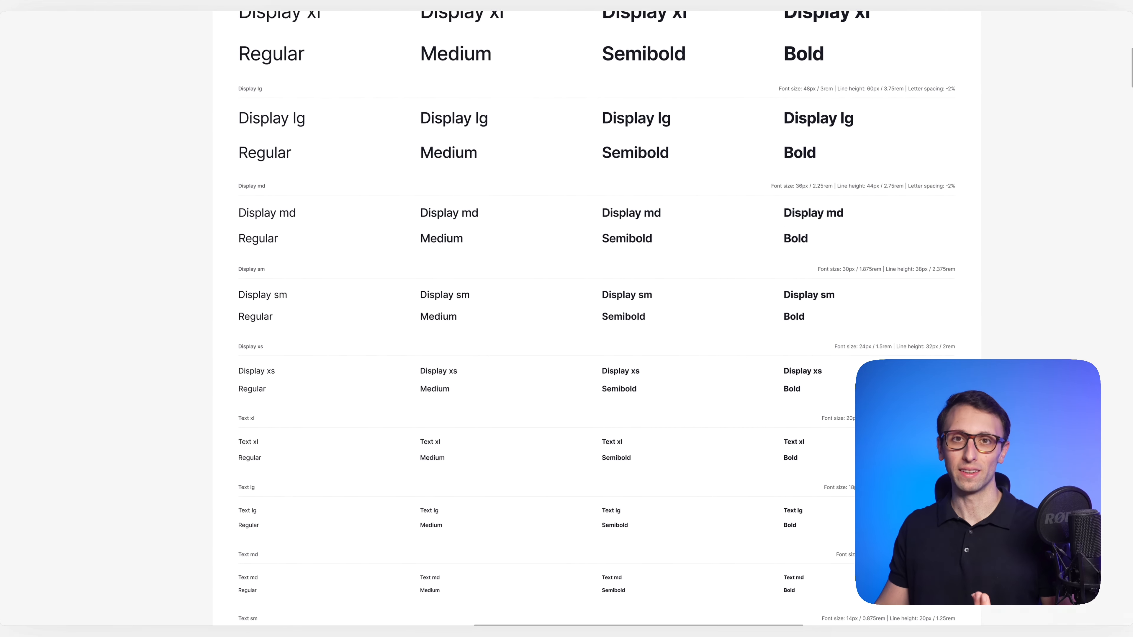
scroll(584, 312, "up", 3)
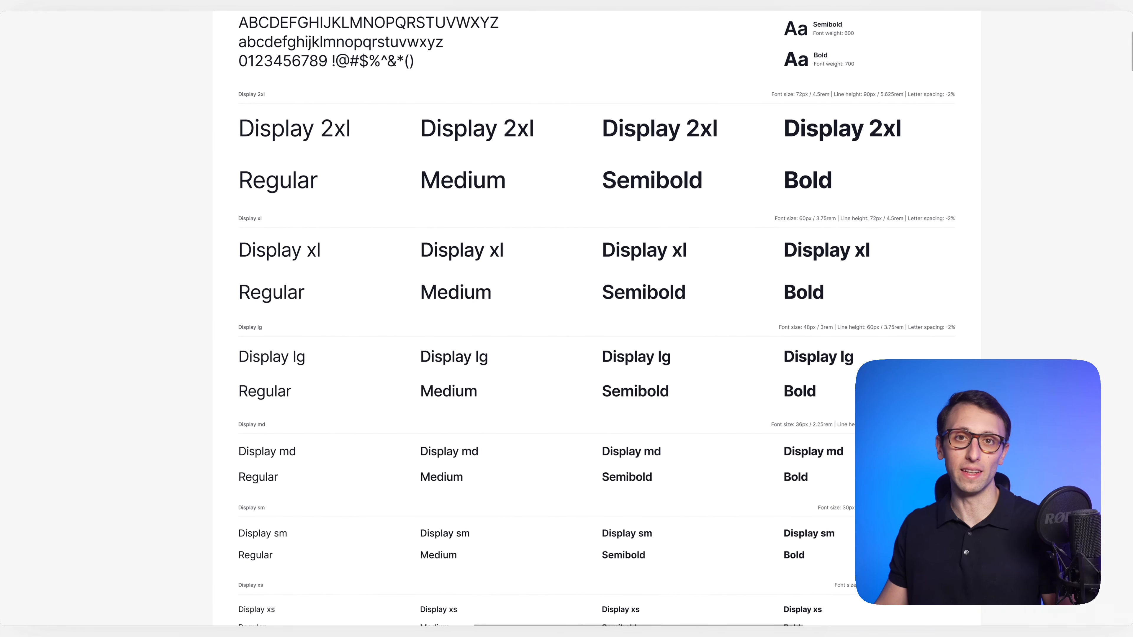
scroll(585, 312, "up", 2)
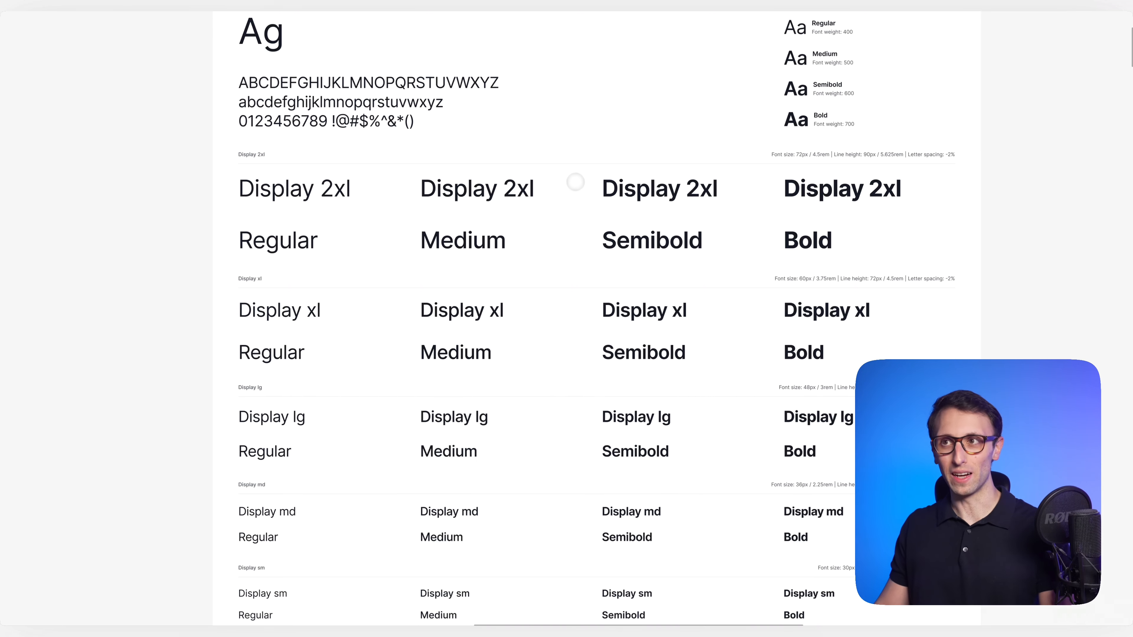
Step: Show the editor interface, open the text styles list for the Display 2xl Regular specimen, and examine the type scale alongside it
key("super+period")
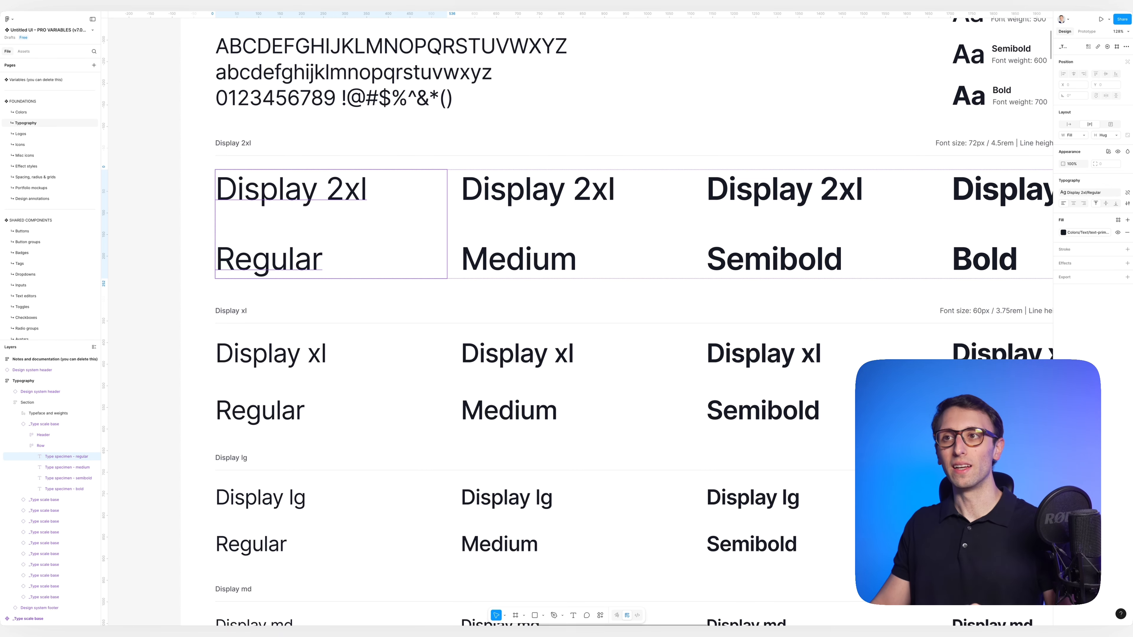
left_click(1089, 193)
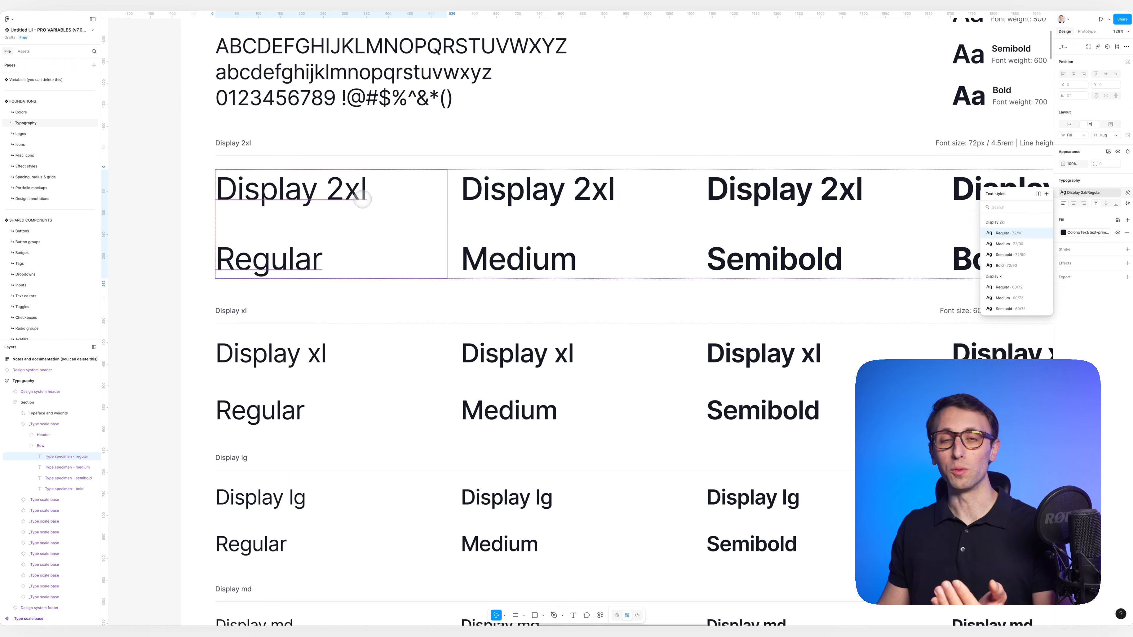
scroll(321, 253, "down", 3)
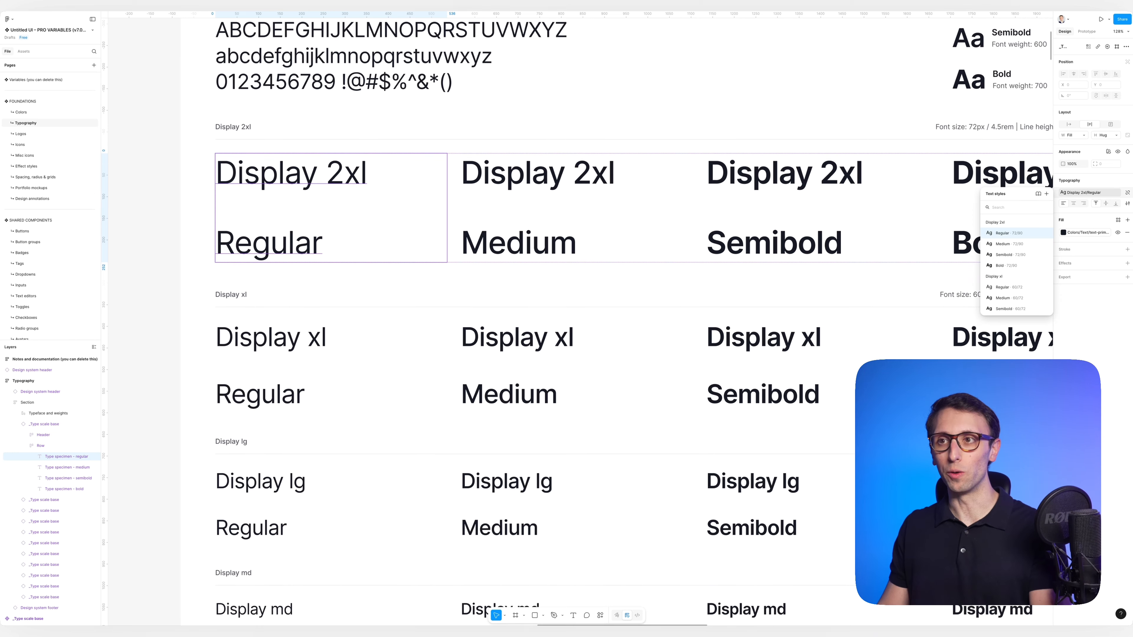
scroll(320, 277, "down", 4)
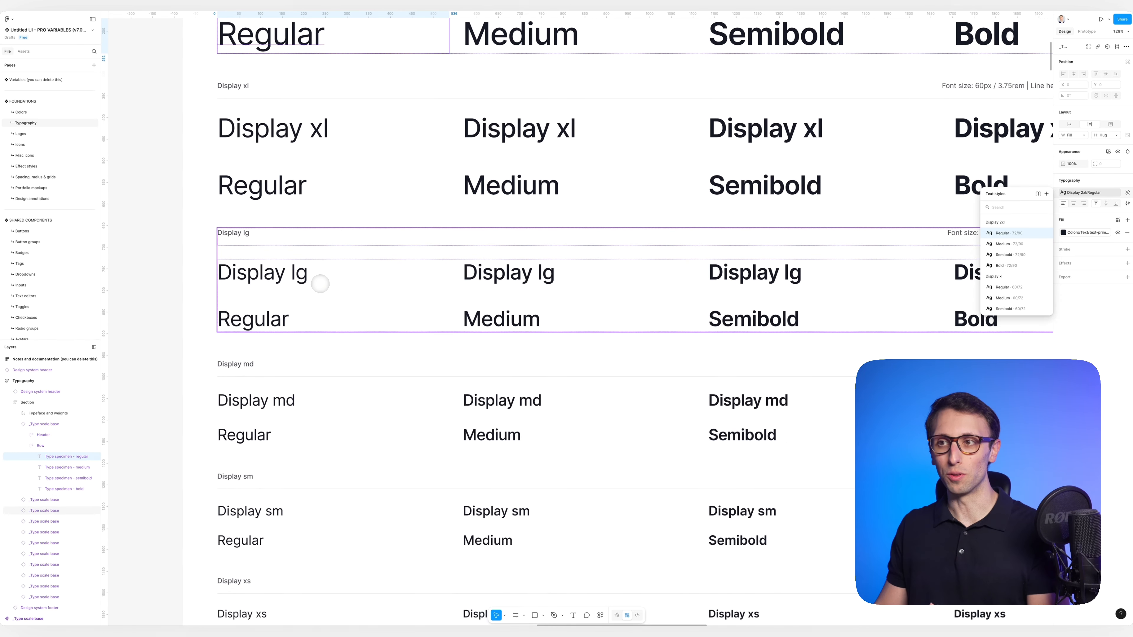
scroll(320, 283, "down", 5)
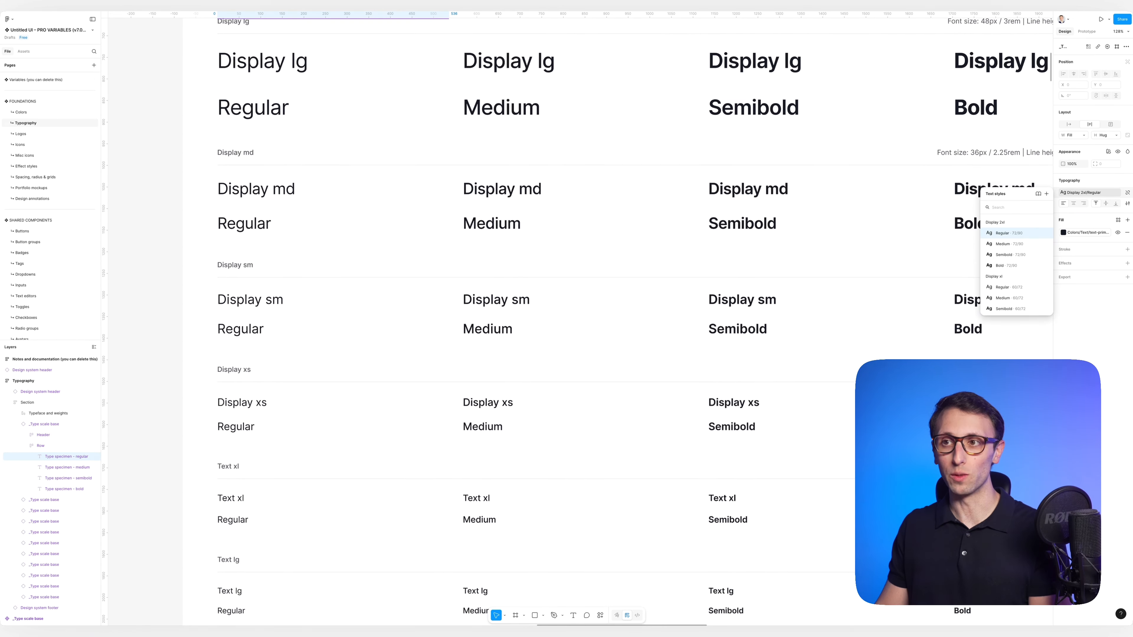
scroll(577, 322, "up", 3)
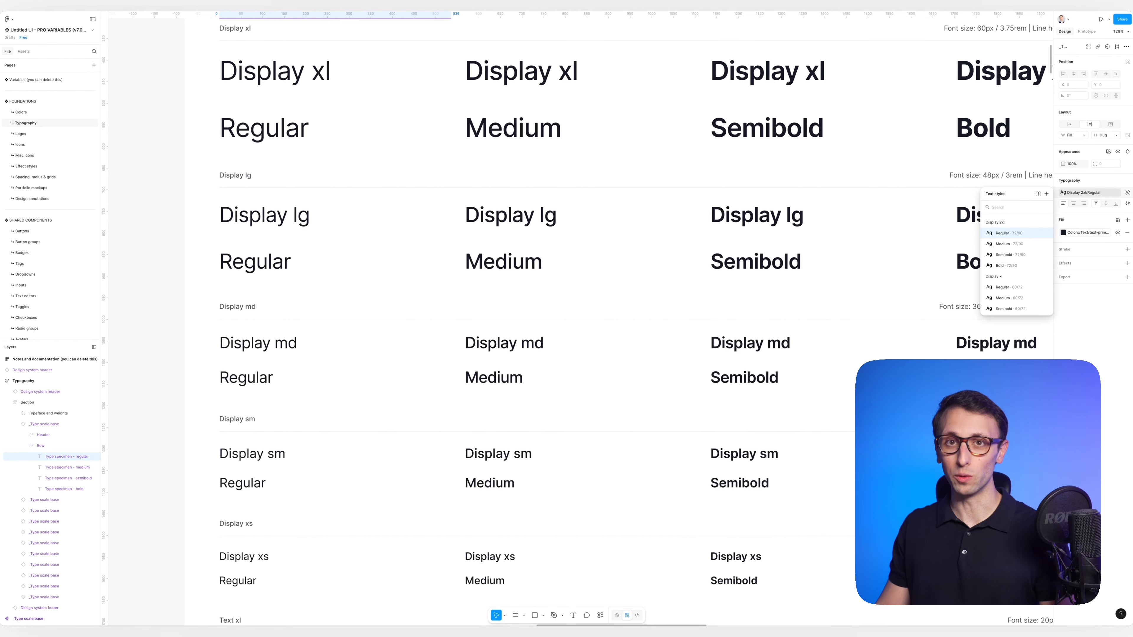
scroll(636, 324, "up", 1)
scroll(636, 324, "up", 6)
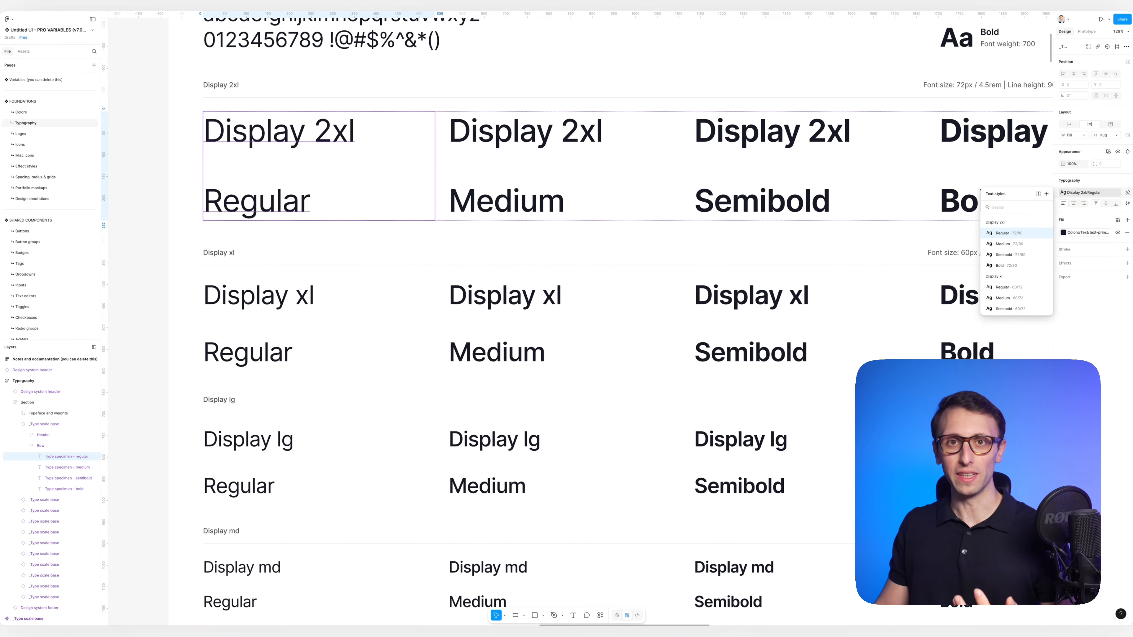
Step: Examine the text styles list from the Display 2xl group down to Display md, alongside the Inter type scale
scroll(577, 314, "up", 1)
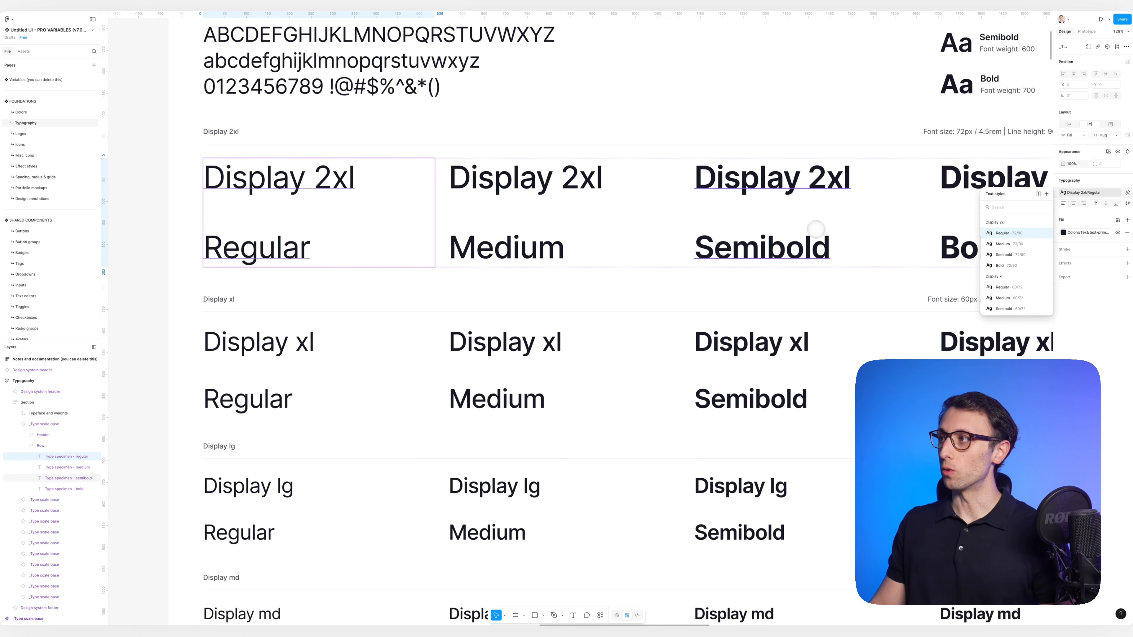
scroll(819, 227, "up", 3)
scroll(818, 227, "left", 10)
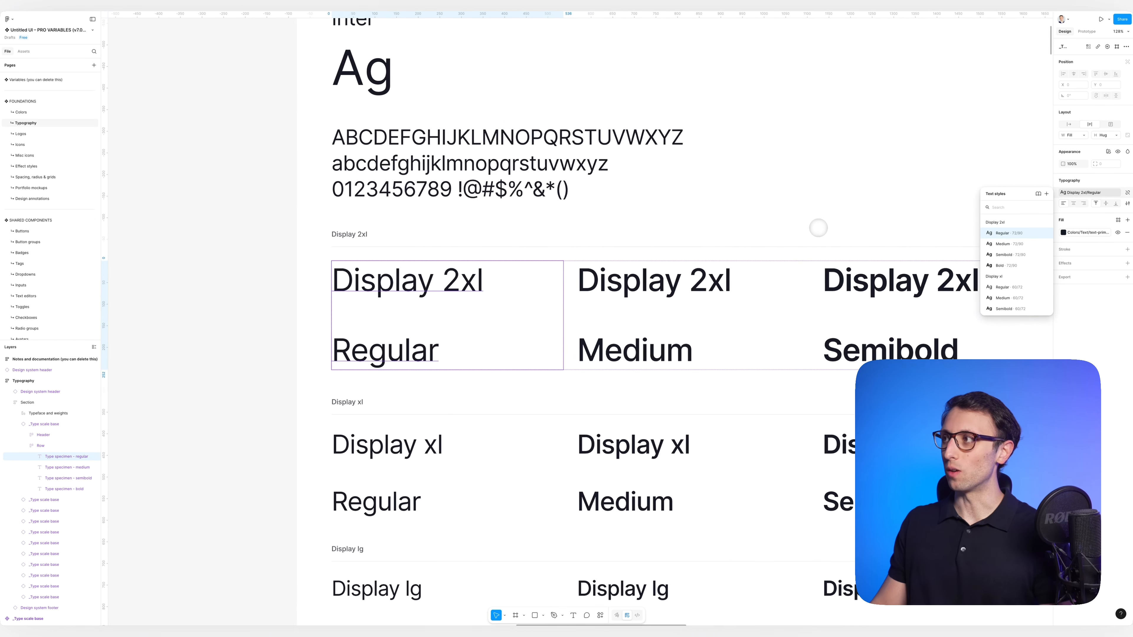
scroll(759, 313, "right", 5)
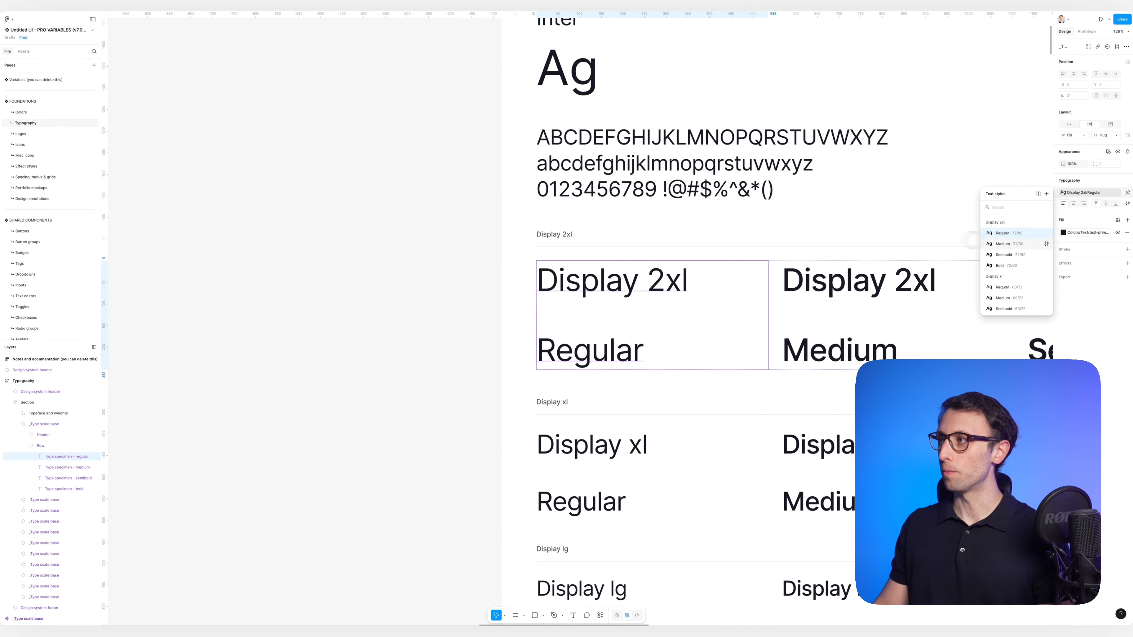
scroll(1012, 244, "down", 3)
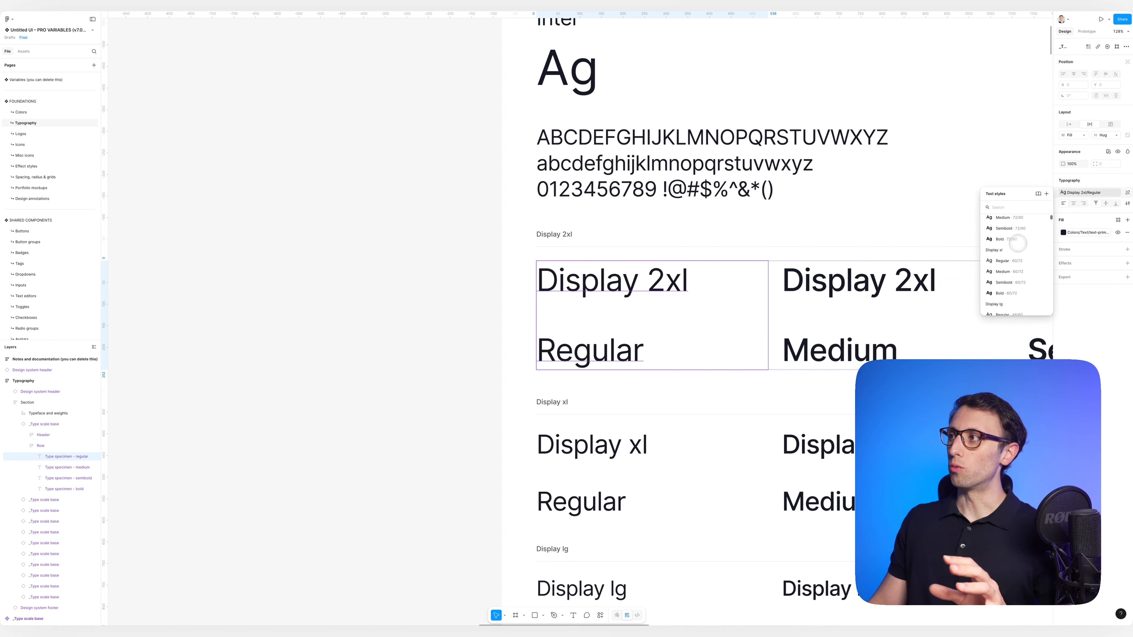
scroll(1017, 242, "down", 6)
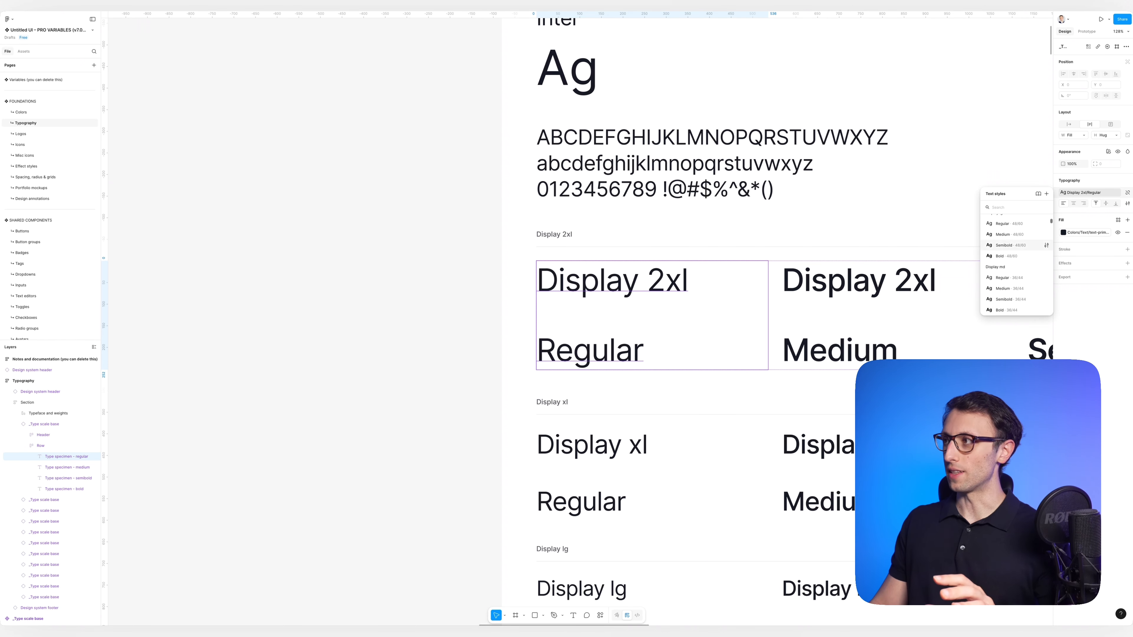
scroll(1017, 243, "down", 3)
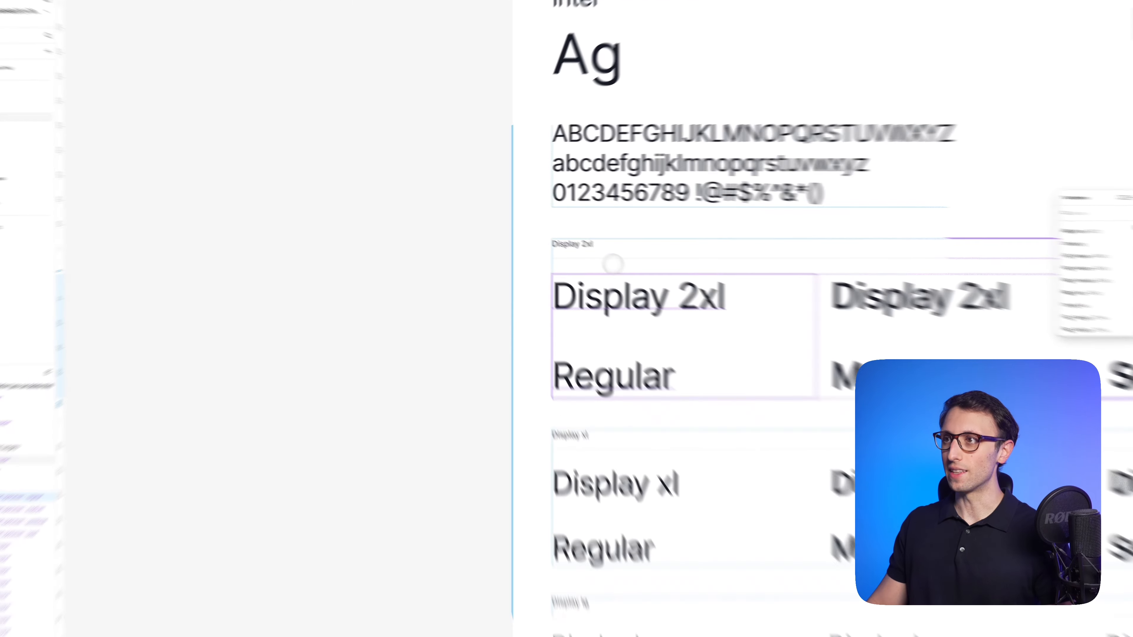
Step: Draw a text box about 555 × 251 on the empty canvas beside the Typography page, enter "Text AB" and copy the text
scroll(404, 287, "left", 10)
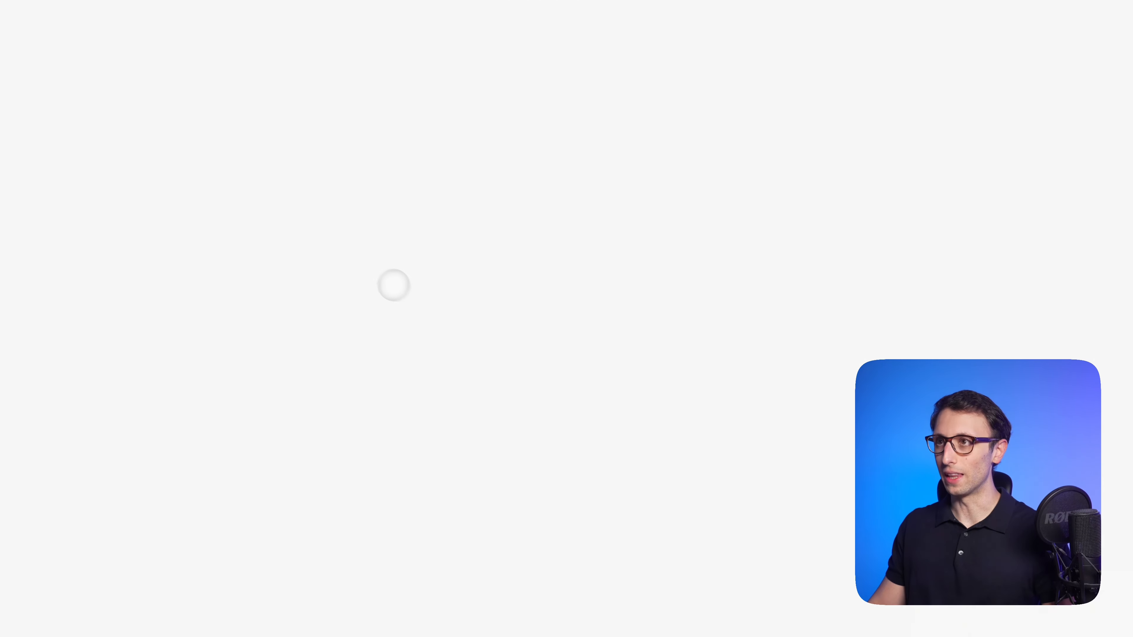
key("t")
left_click_drag(339, 234, 751, 420)
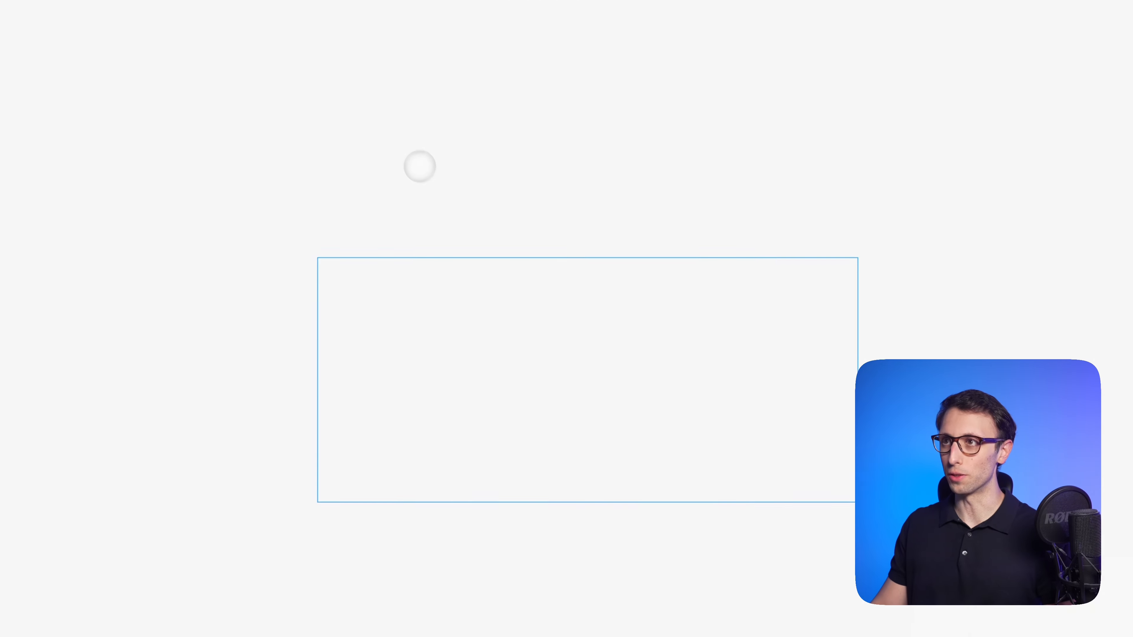
type("Test")
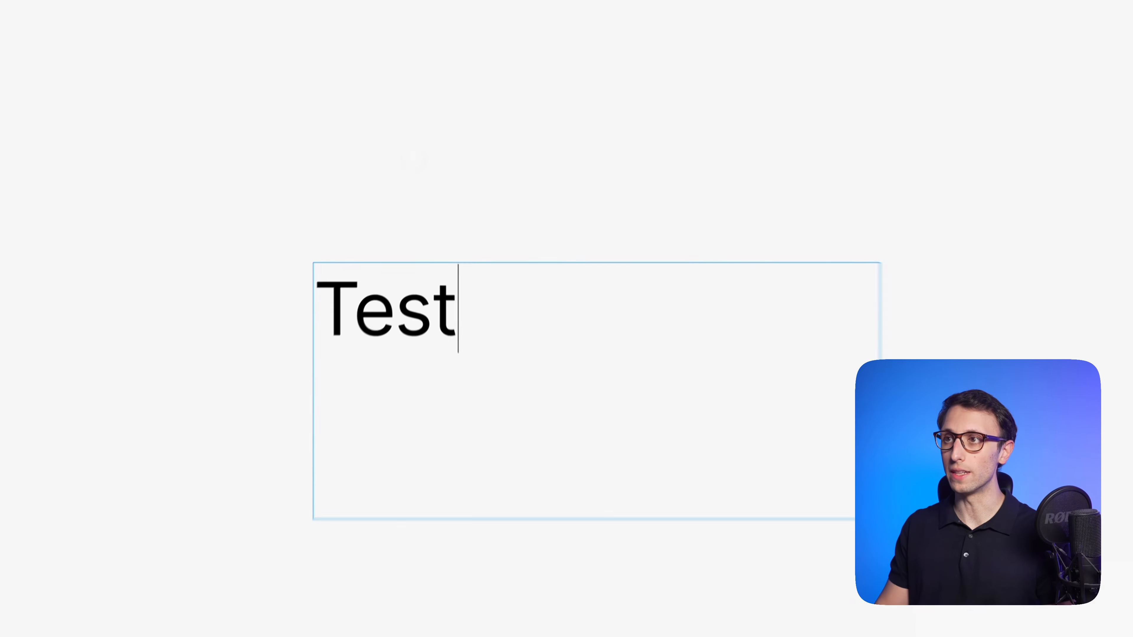
key("BackSpace")
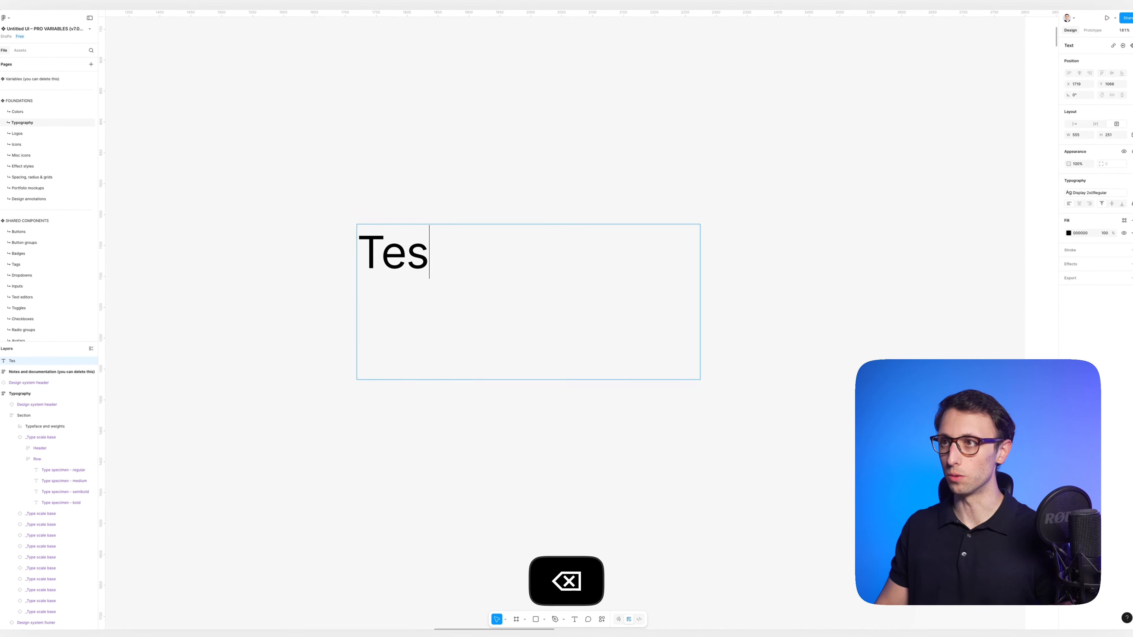
key("BackSpace")
type("xt")
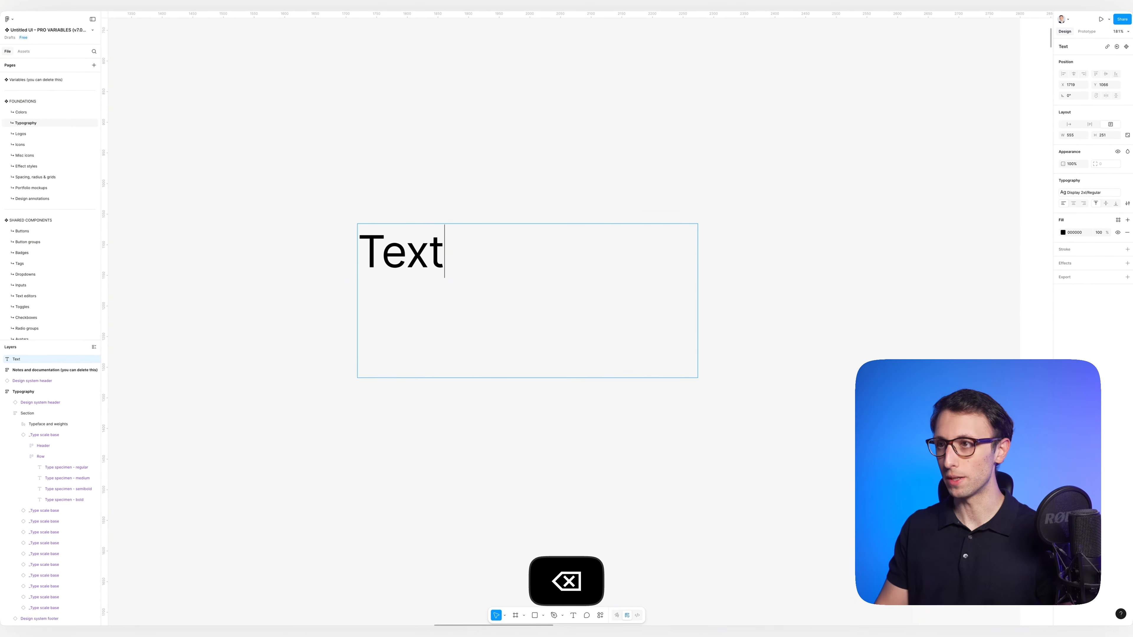
type(" AB")
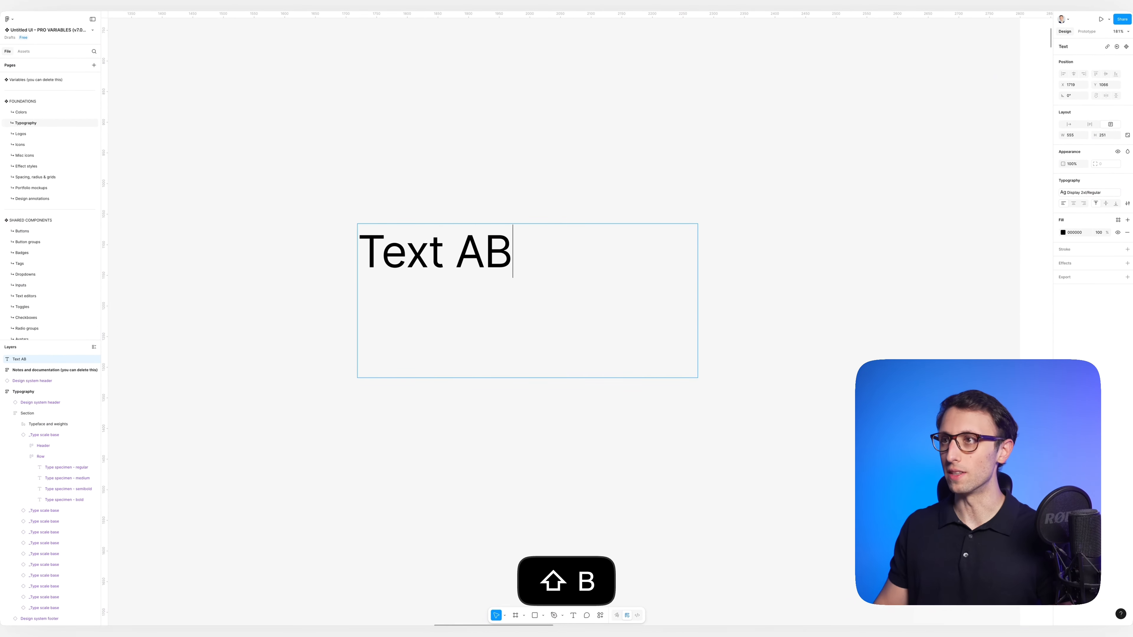
key("shift+Up")
key("super+c")
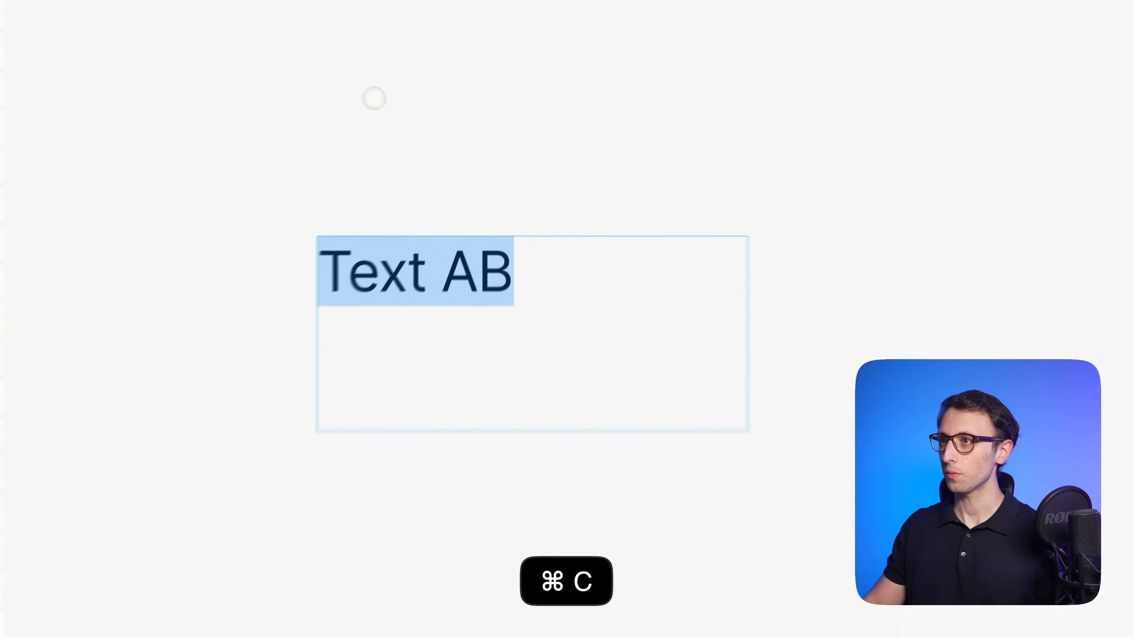
Step: Shrink the "Text AB" text box to about 296 × 99 and place a duplicate directly below it
left_click_drag(824, 513, 638, 399)
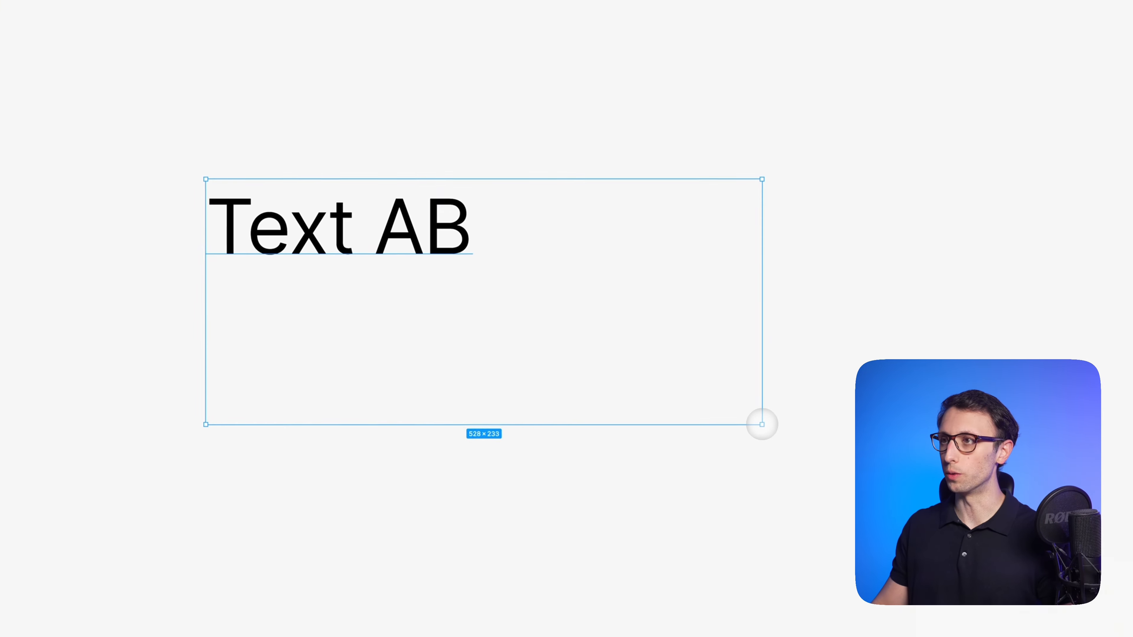
left_click_drag(596, 325, 517, 283)
left_click_drag(422, 227, 400, 419, "alt")
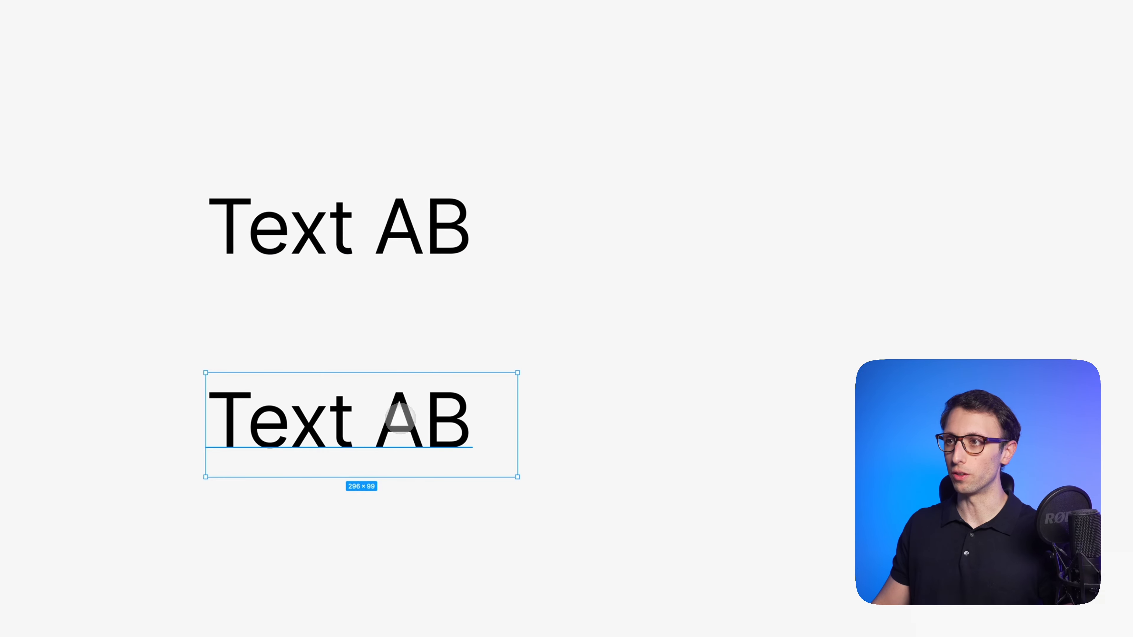
Step: Detach the text style and the font family and weight variables from both "Text AB" layers
left_click(352, 250)
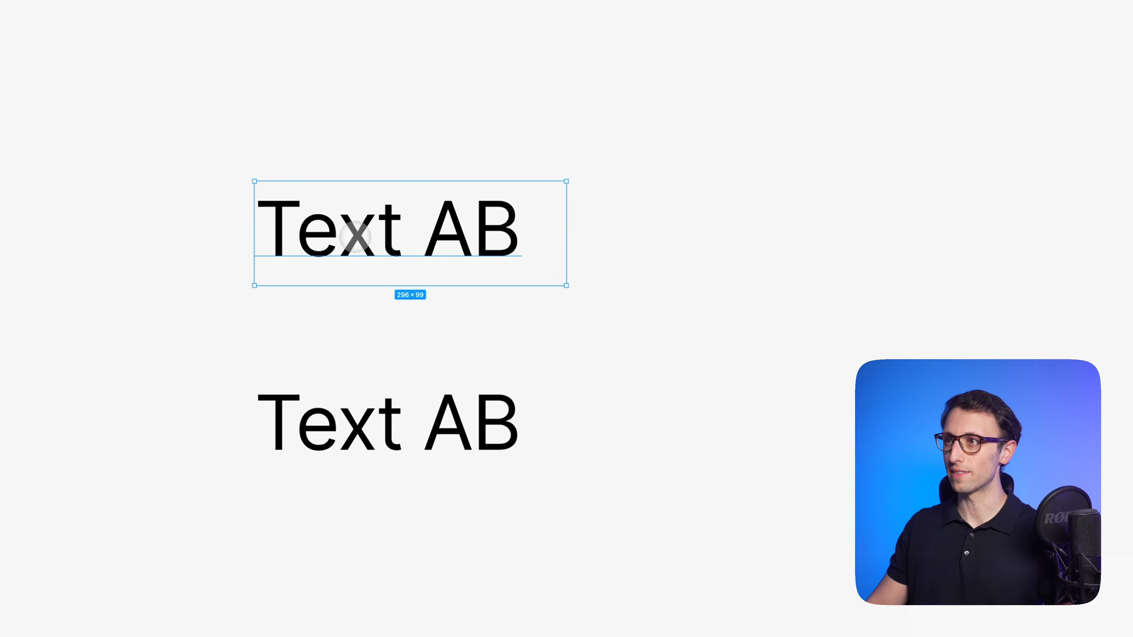
scroll(355, 237, "up", 4)
left_click_drag(549, 527, 330, 494)
left_click(329, 495, "shift")
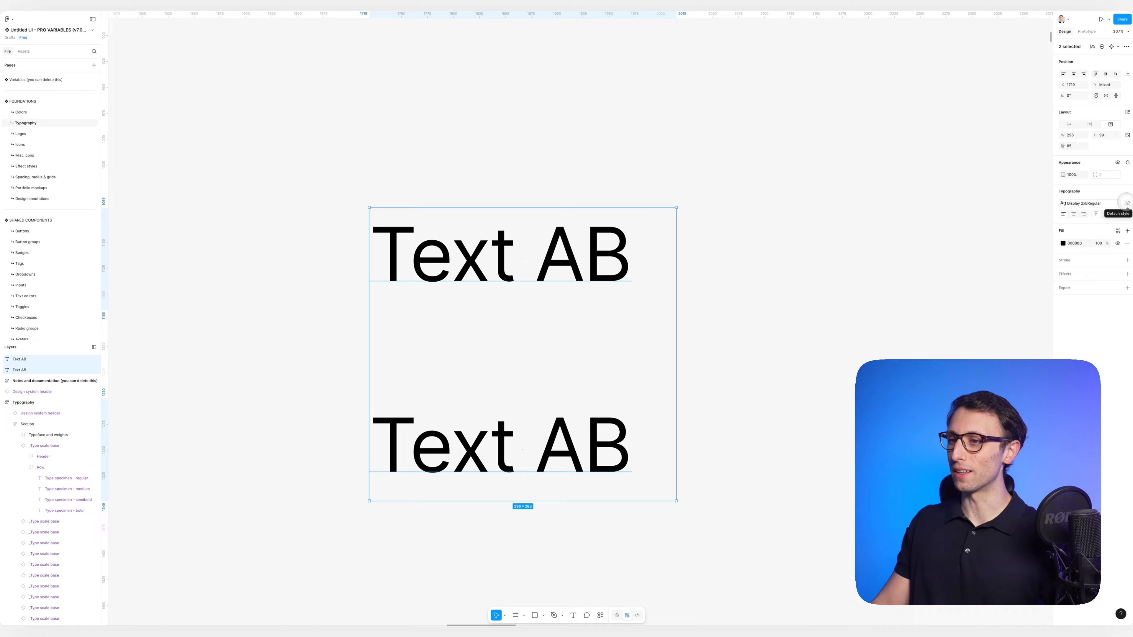
left_click(1127, 203)
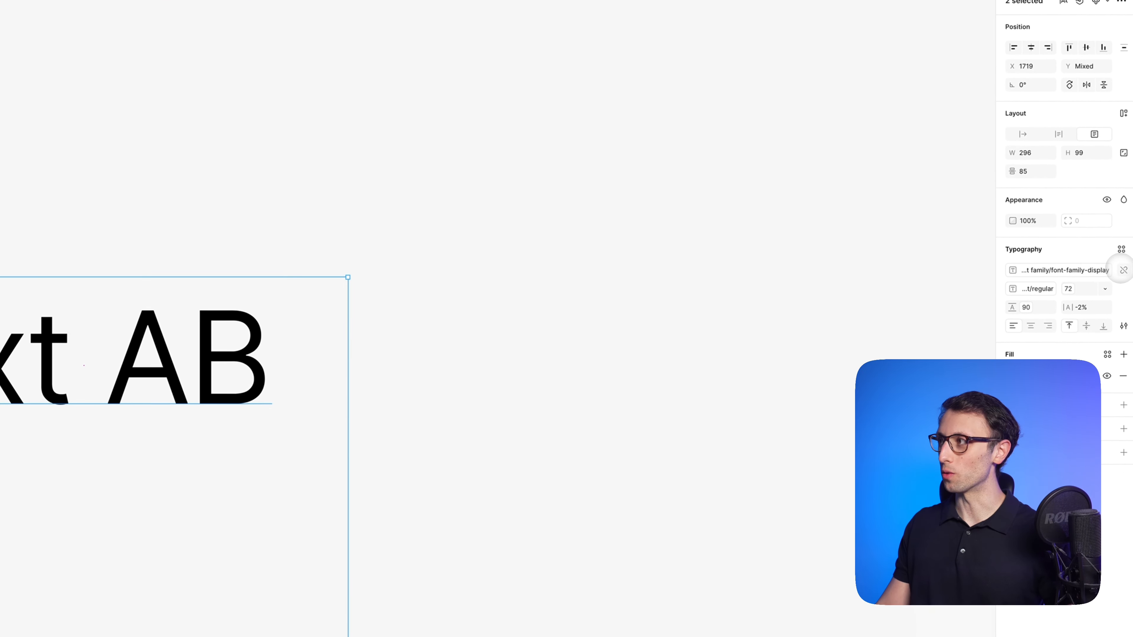
left_click(1124, 269)
left_click(1050, 289)
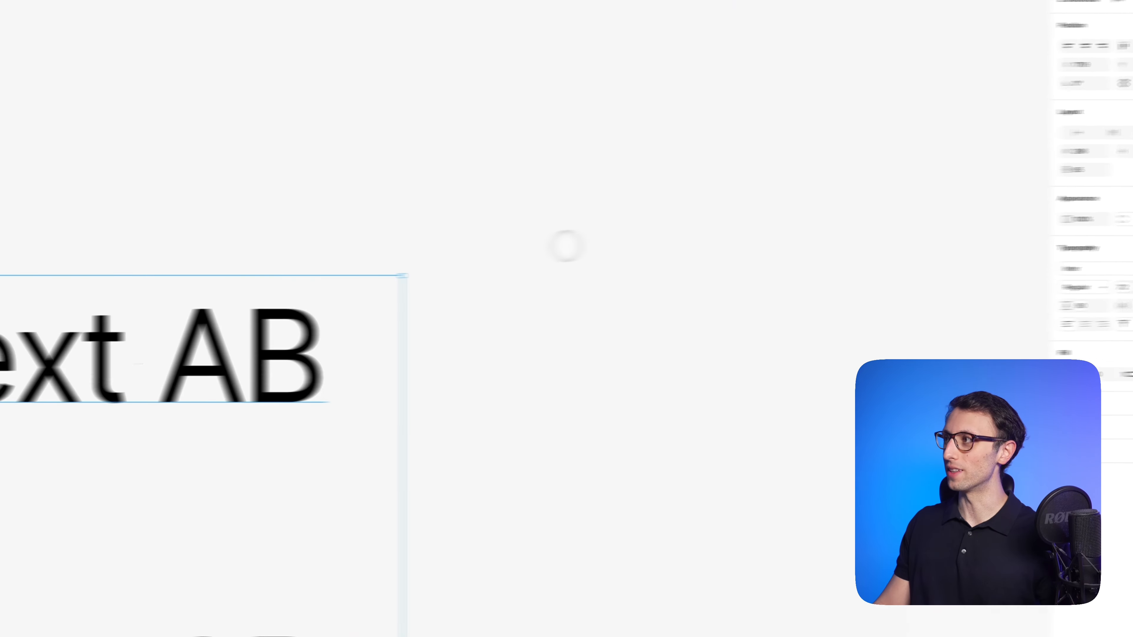
Step: Make the upper "Text AB" bold and save its typography as a new text style named "AB / Bold"
left_click(158, 303)
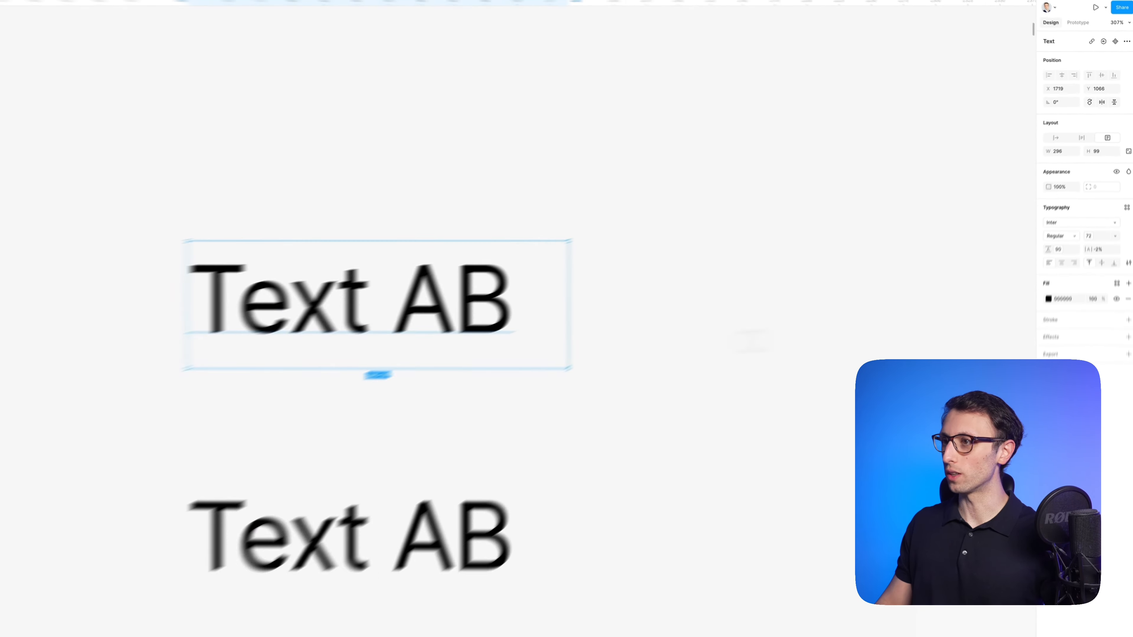
key("super+b")
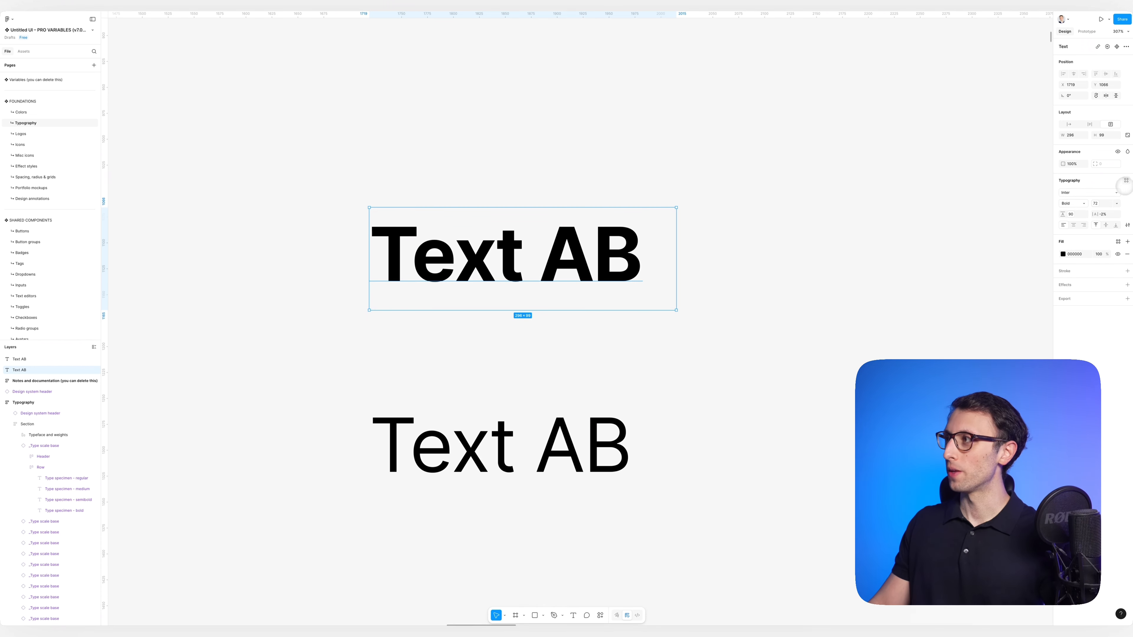
left_click(1126, 180)
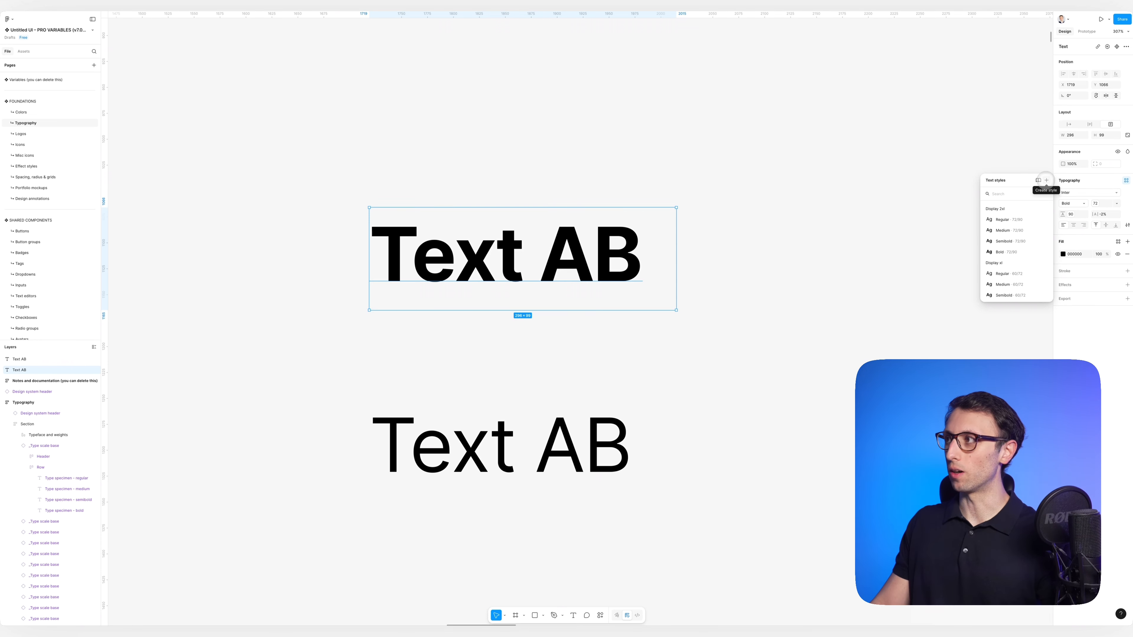
left_click(1046, 180)
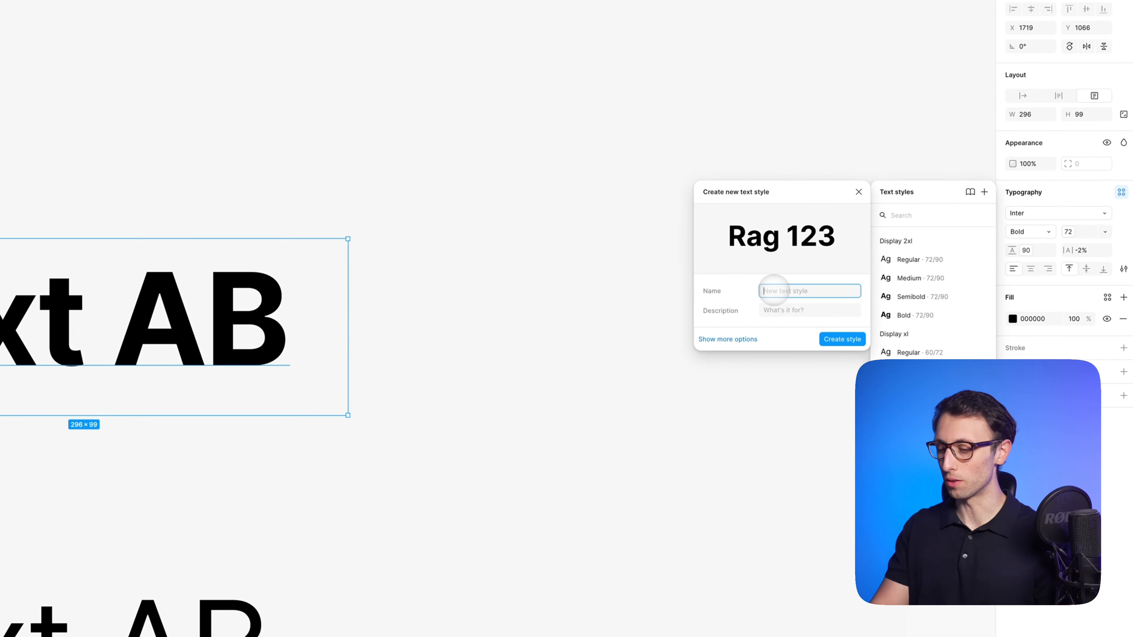
type("AB")
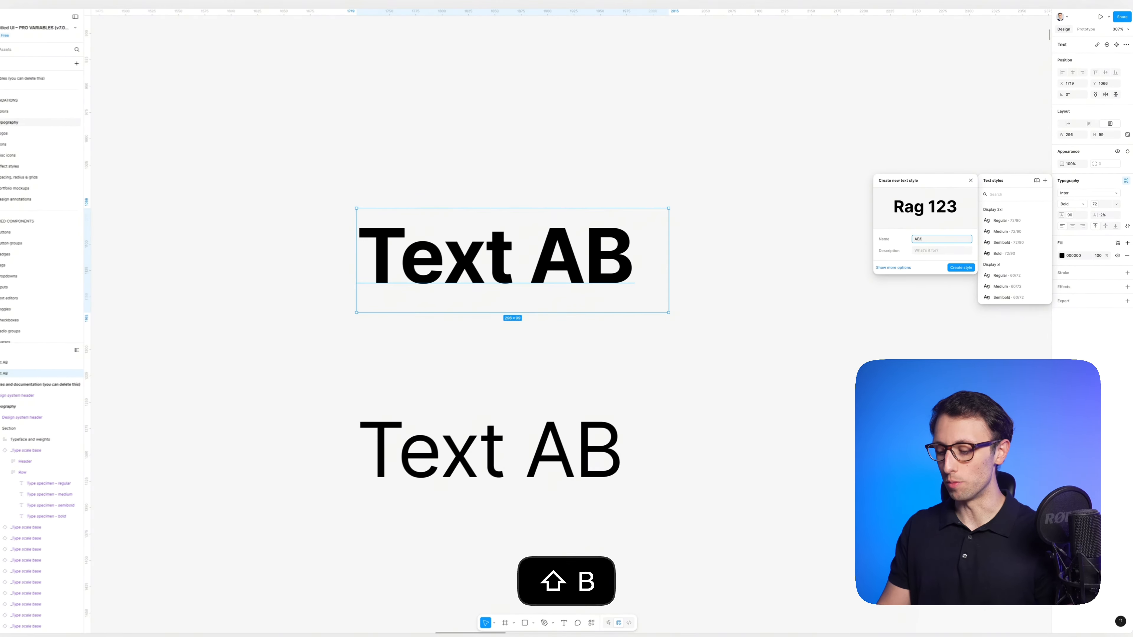
key("BackSpace")
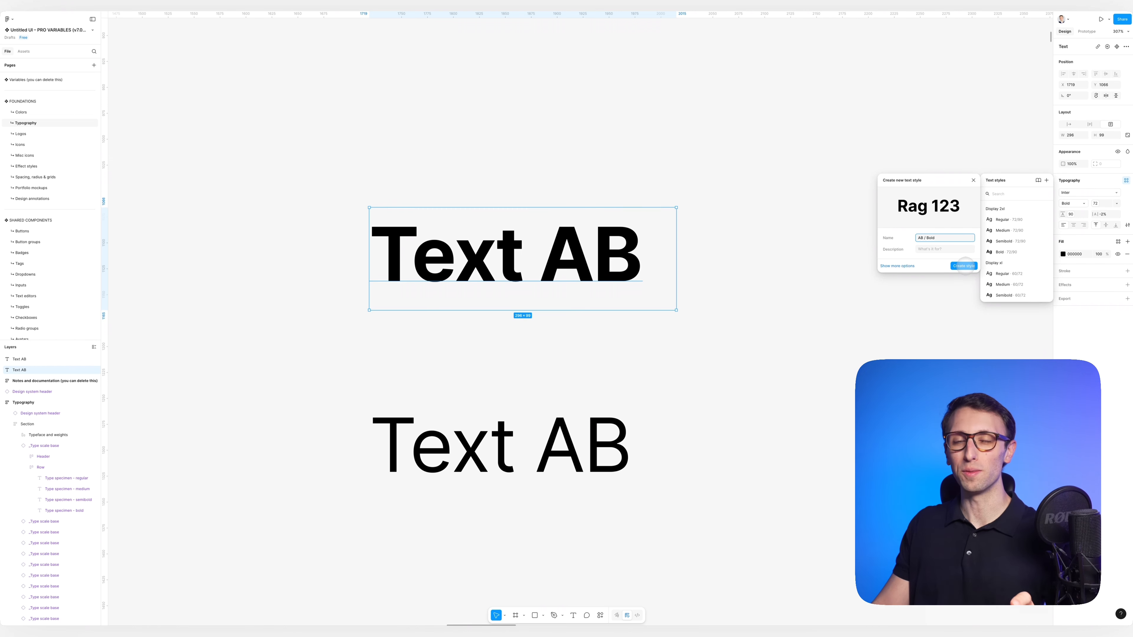
key("super+a")
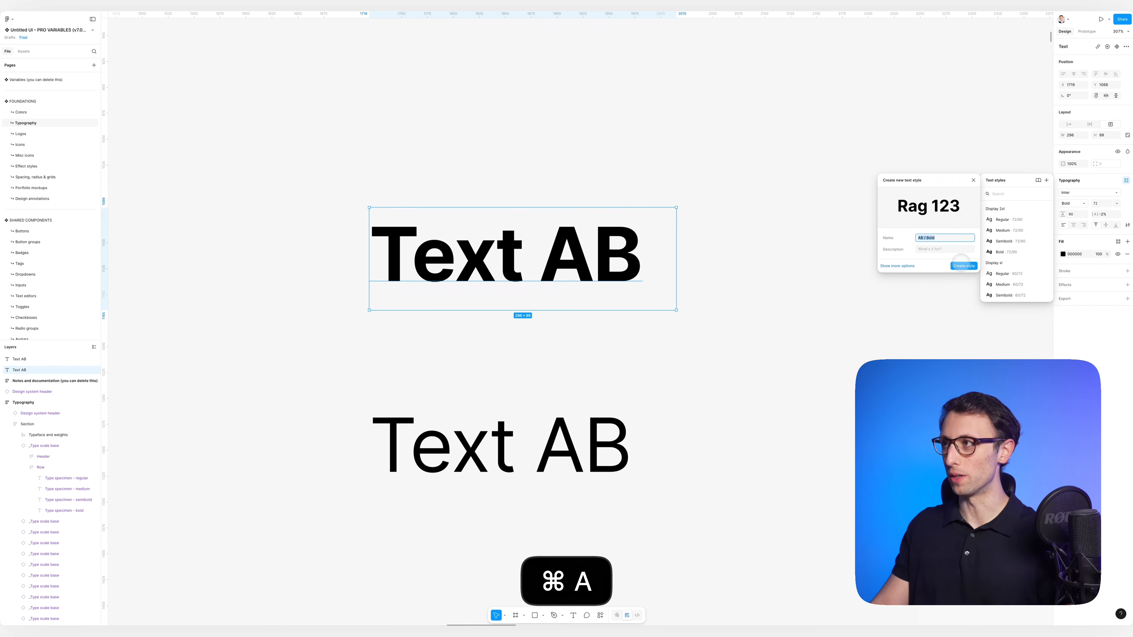
key("super+c")
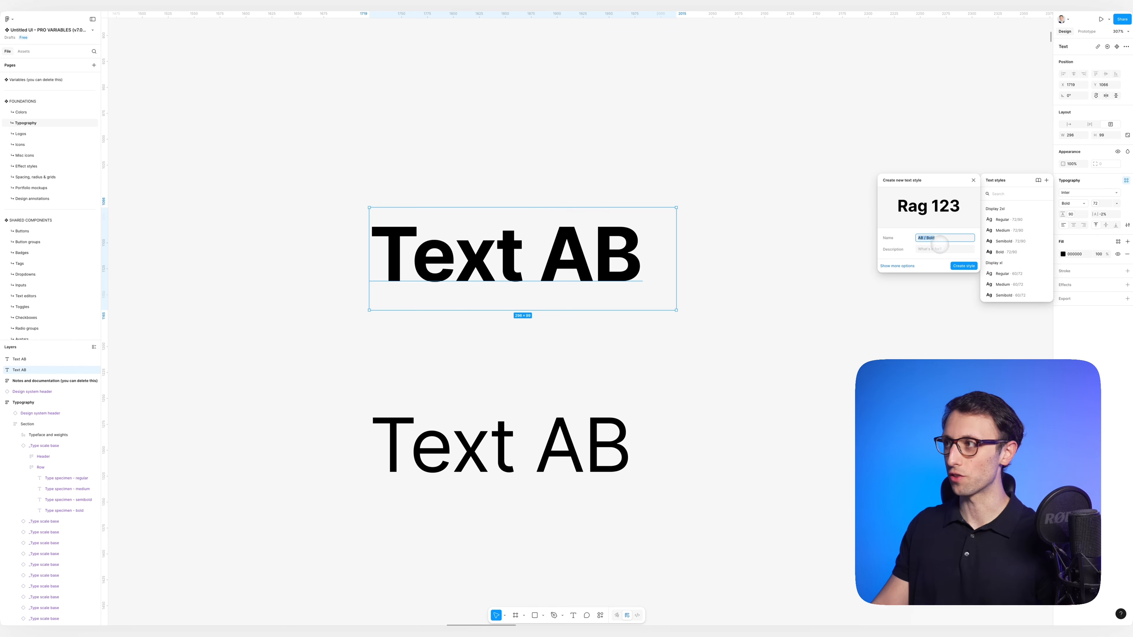
left_click(960, 264)
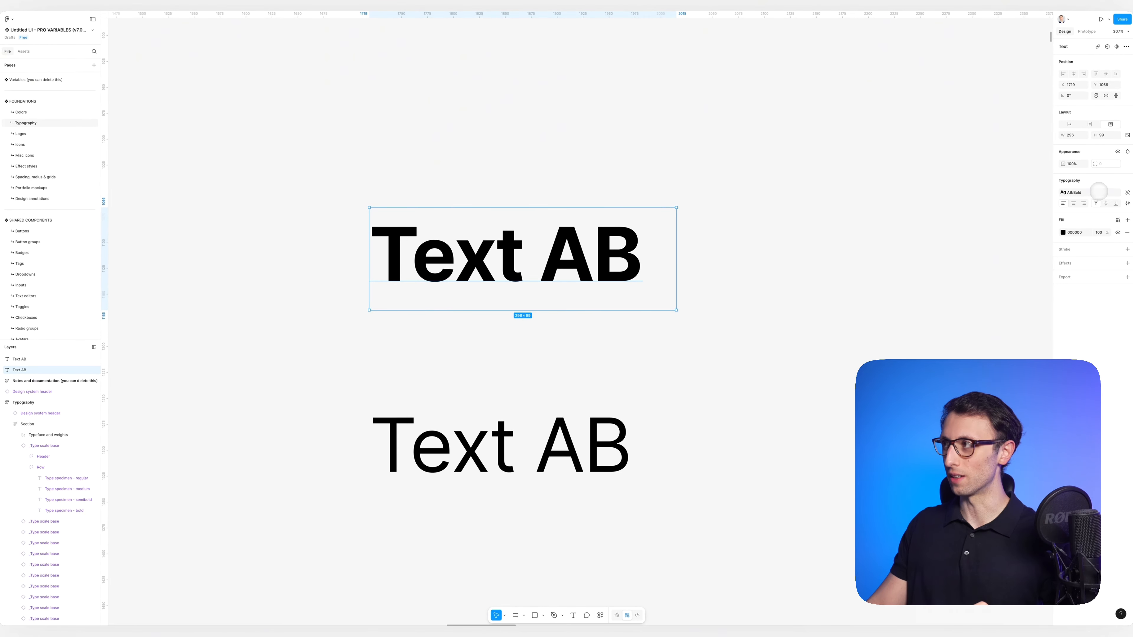
Step: Save the lower "Text AB" typography as a new text style named "AB / Regular" and open the text styles list at the AB group
left_click(585, 444)
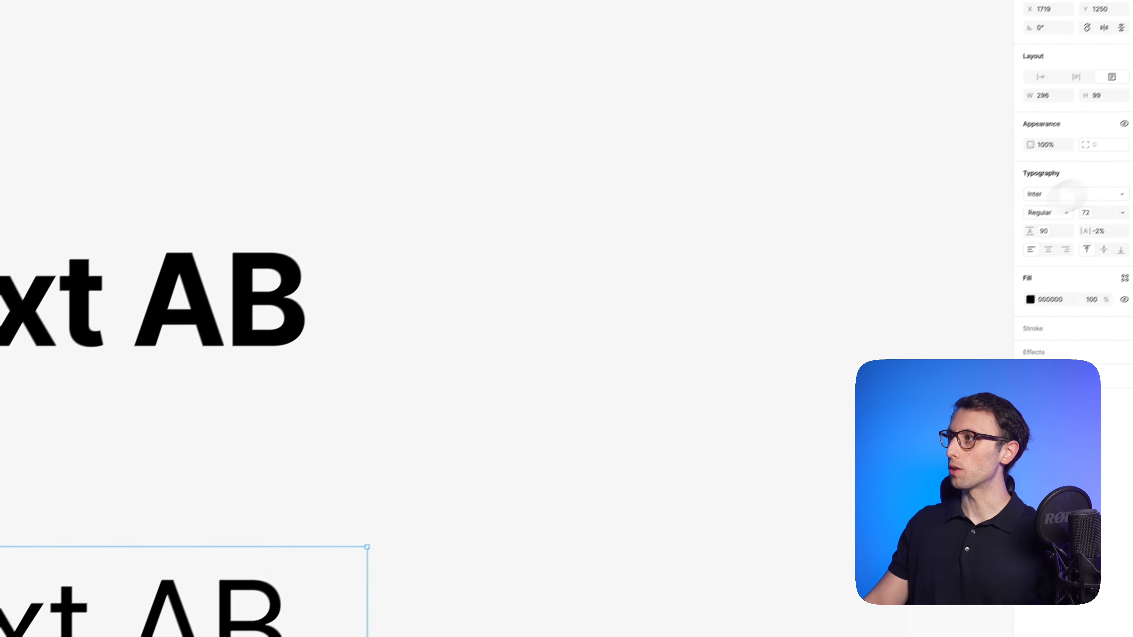
left_click(1122, 190)
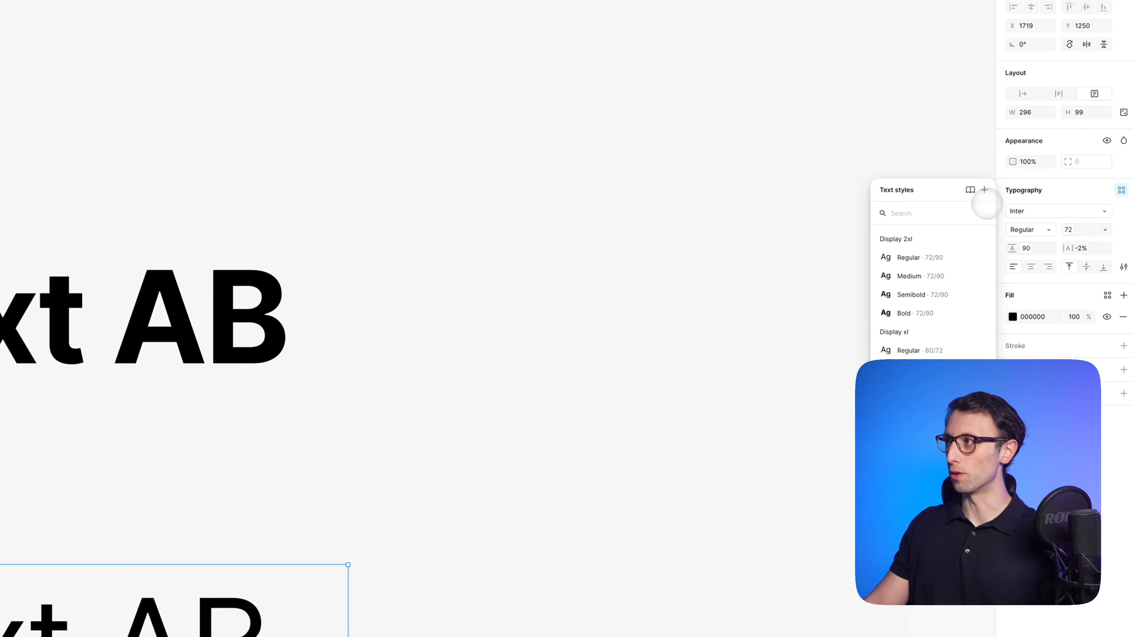
left_click(984, 190)
key("super+v")
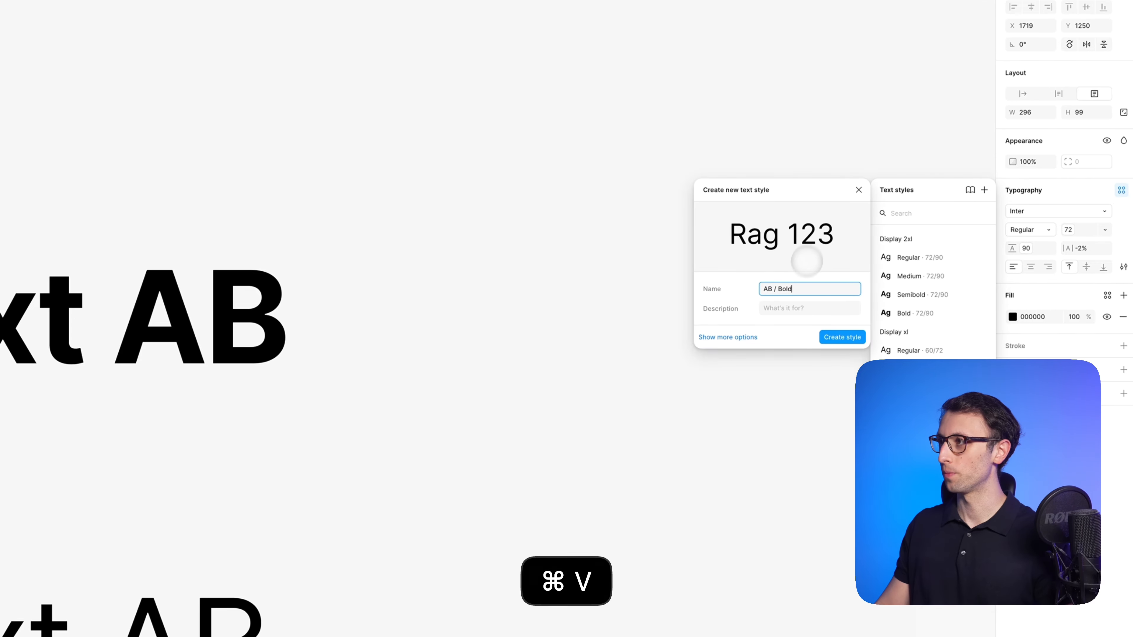
key("shift+alt+Left")
type("Re")
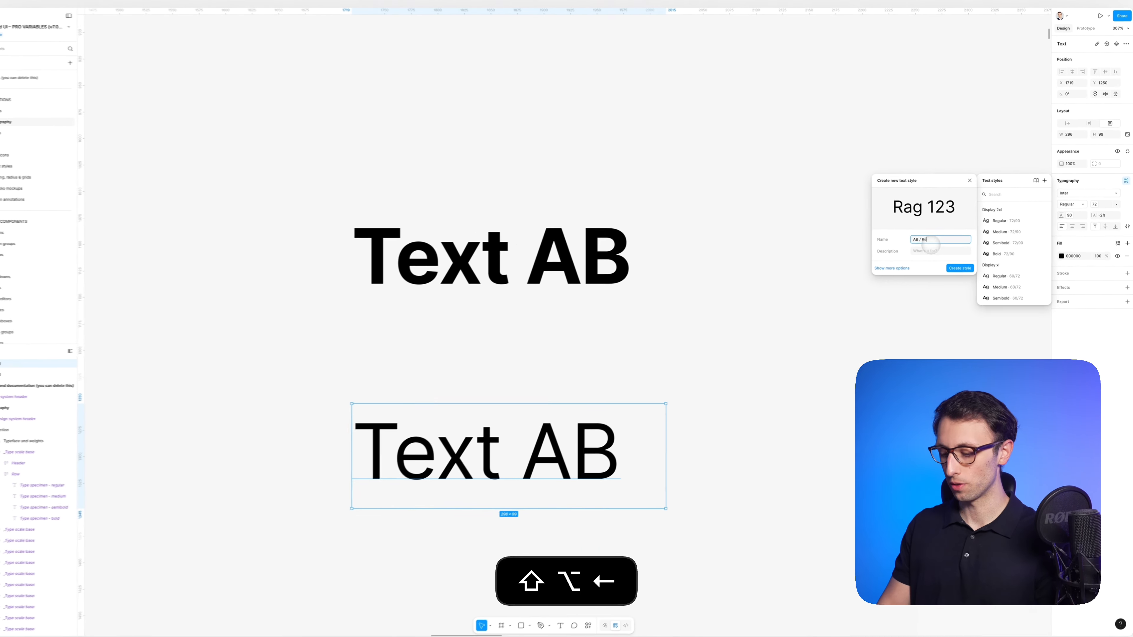
type("gular")
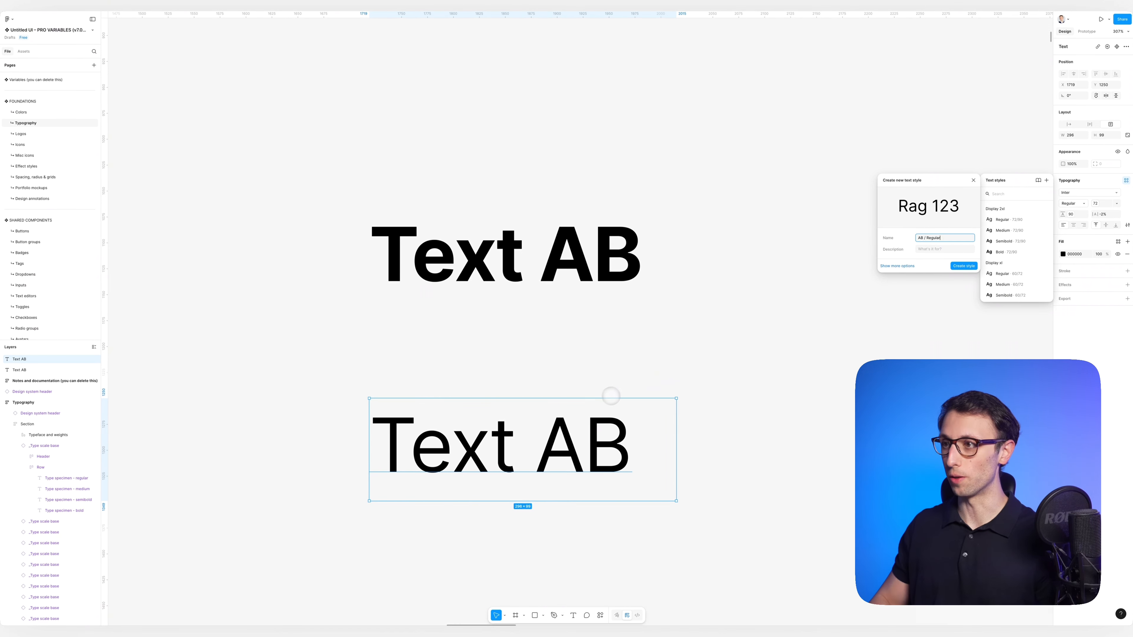
left_click(959, 266)
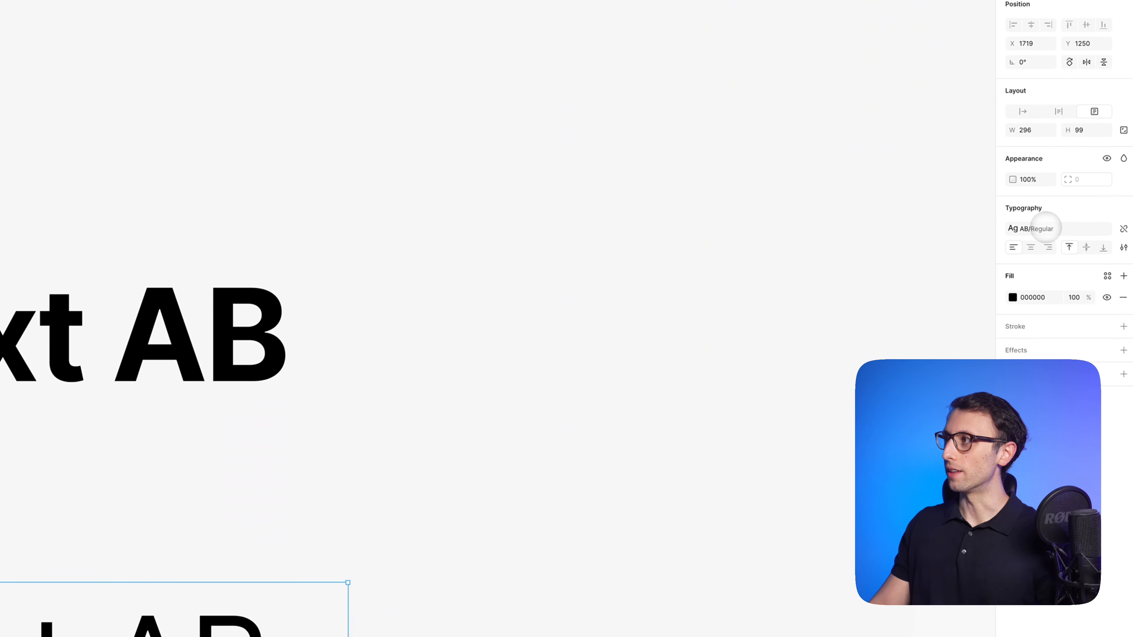
left_click(1045, 228)
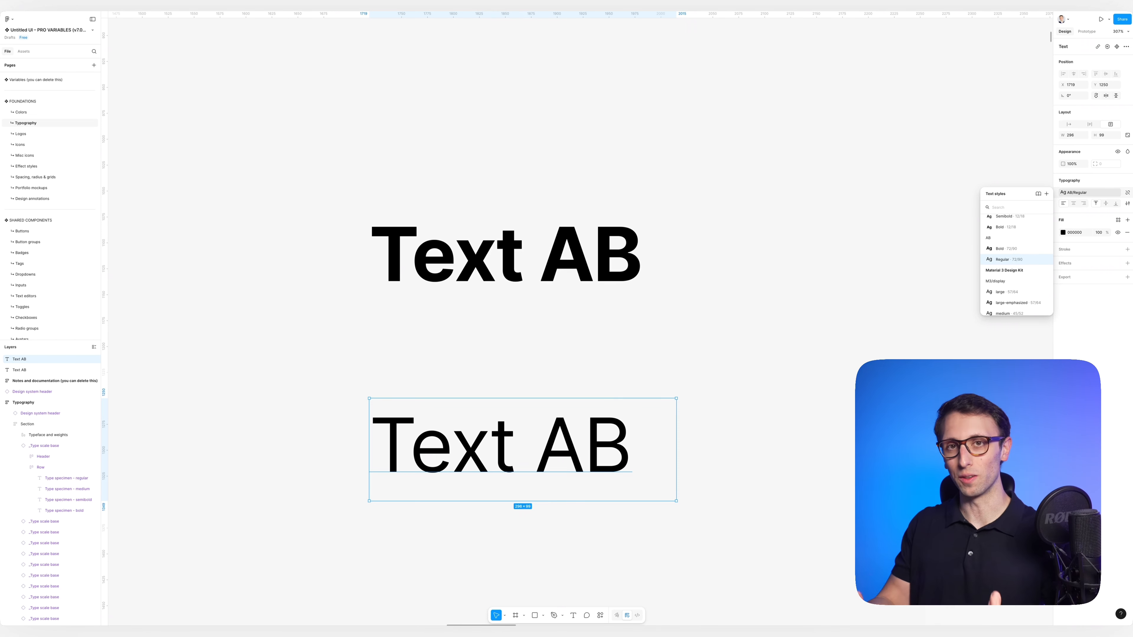
Step: Deselect the text layer and review the Inter type scale on the Typography page, from Display 2xl down to Text xs
left_click(757, 251)
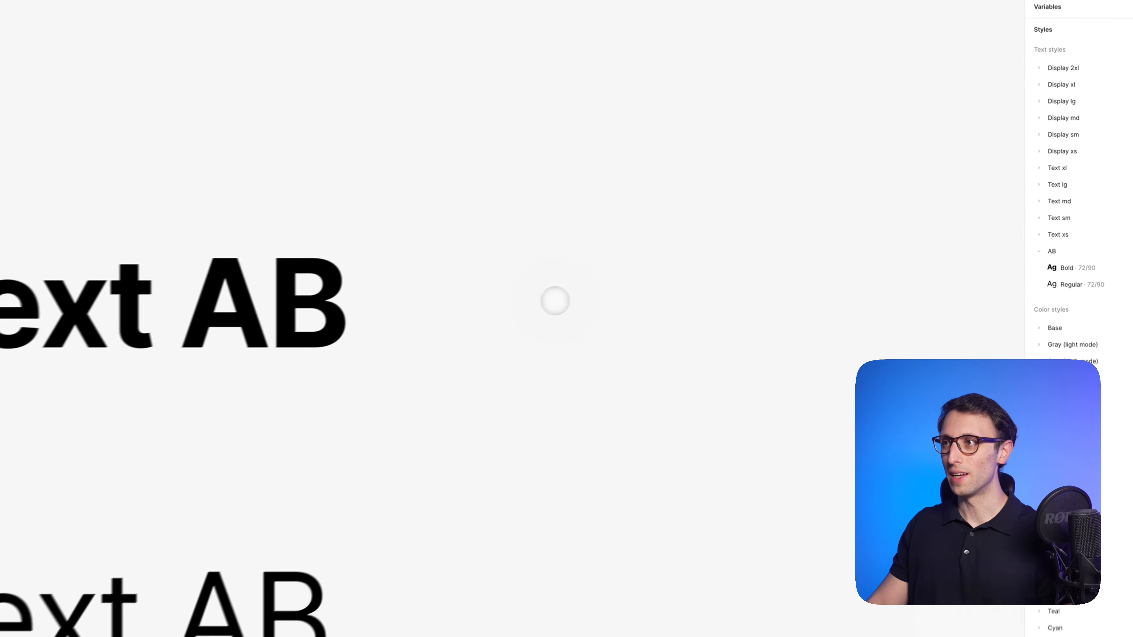
scroll(757, 252, "down", 5)
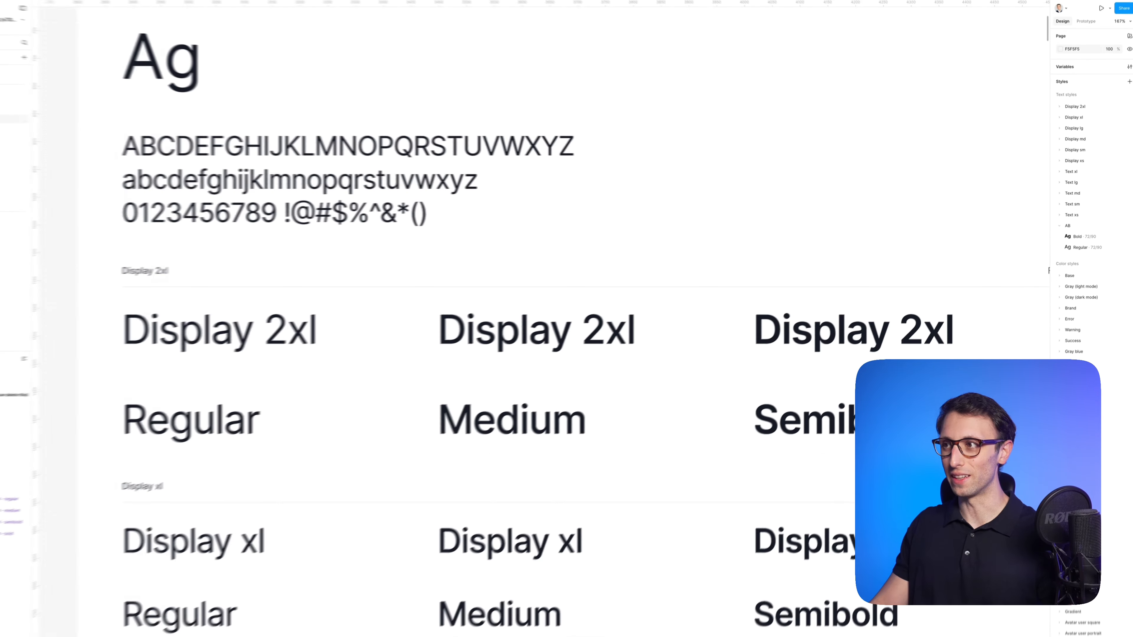
scroll(732, 260, "down", 3)
scroll(732, 260, "right", 4)
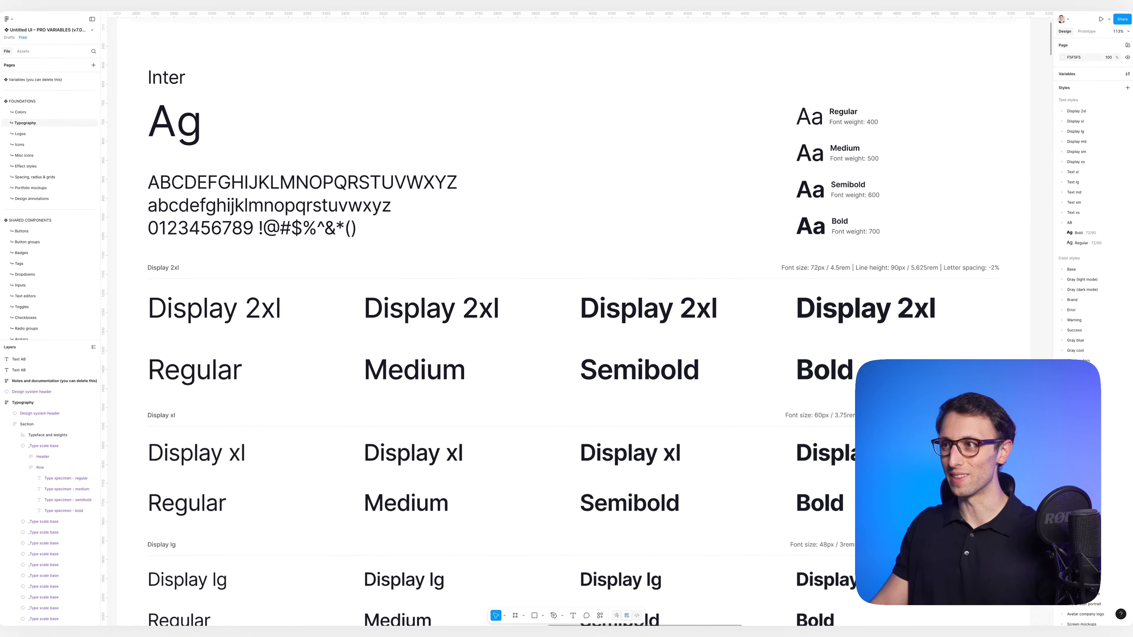
scroll(571, 322, "down", 3)
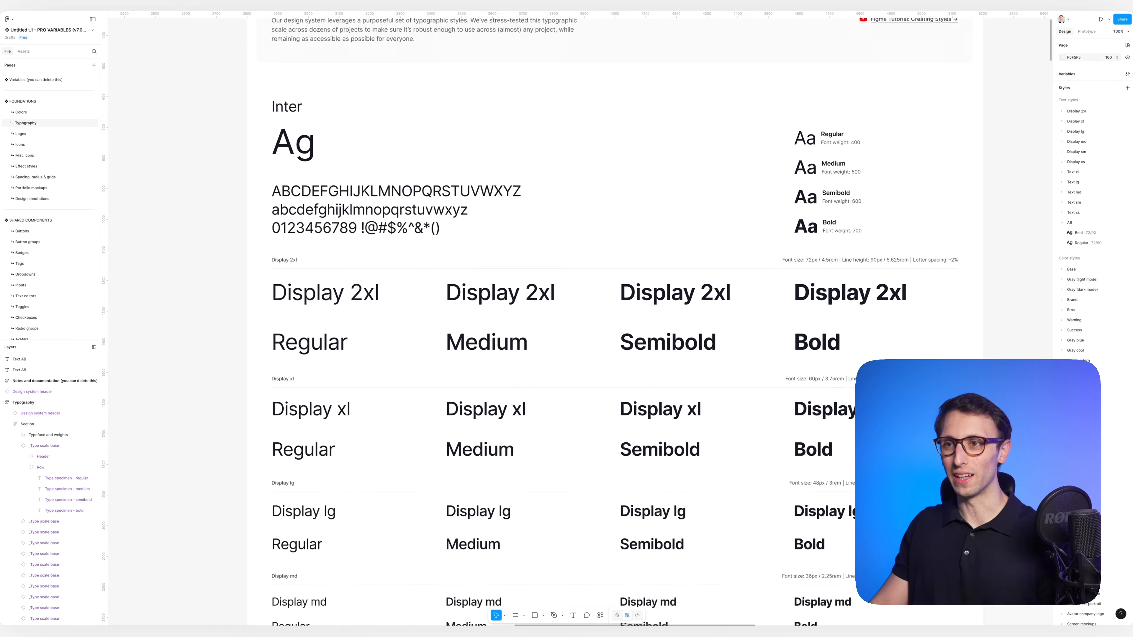
scroll(571, 321, "down", 5)
scroll(571, 321, "down", 8)
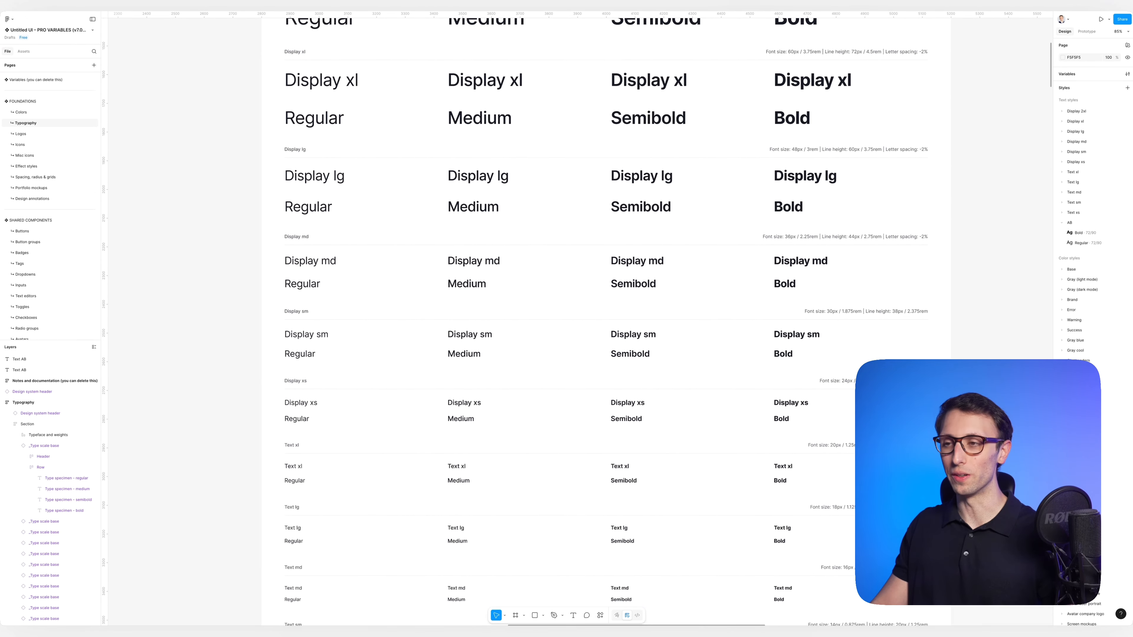
scroll(571, 321, "up", 13)
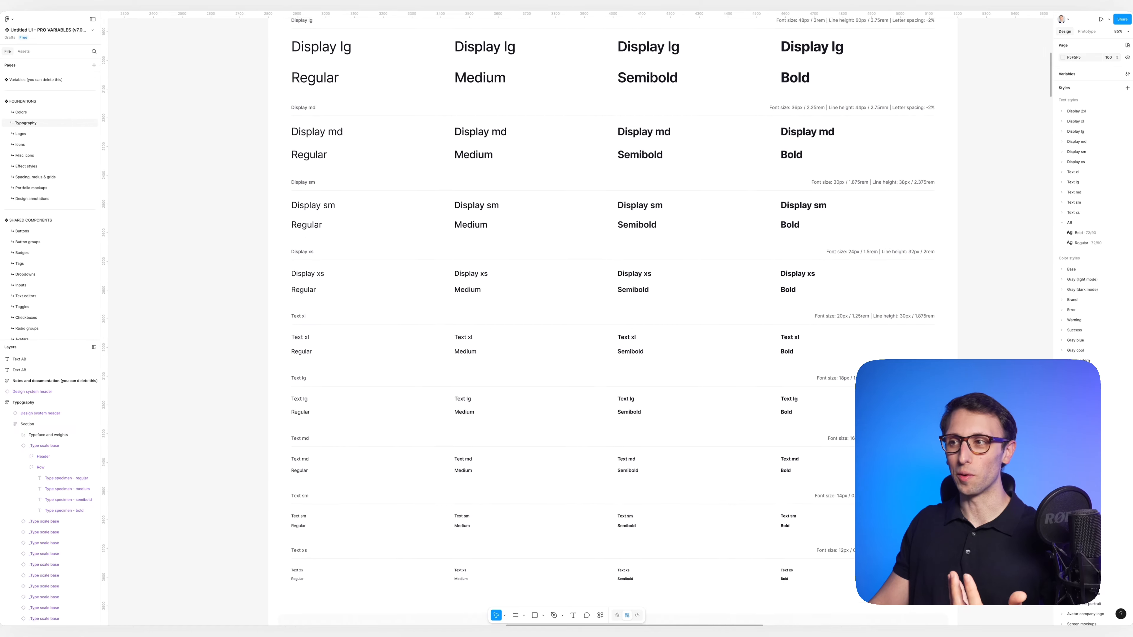